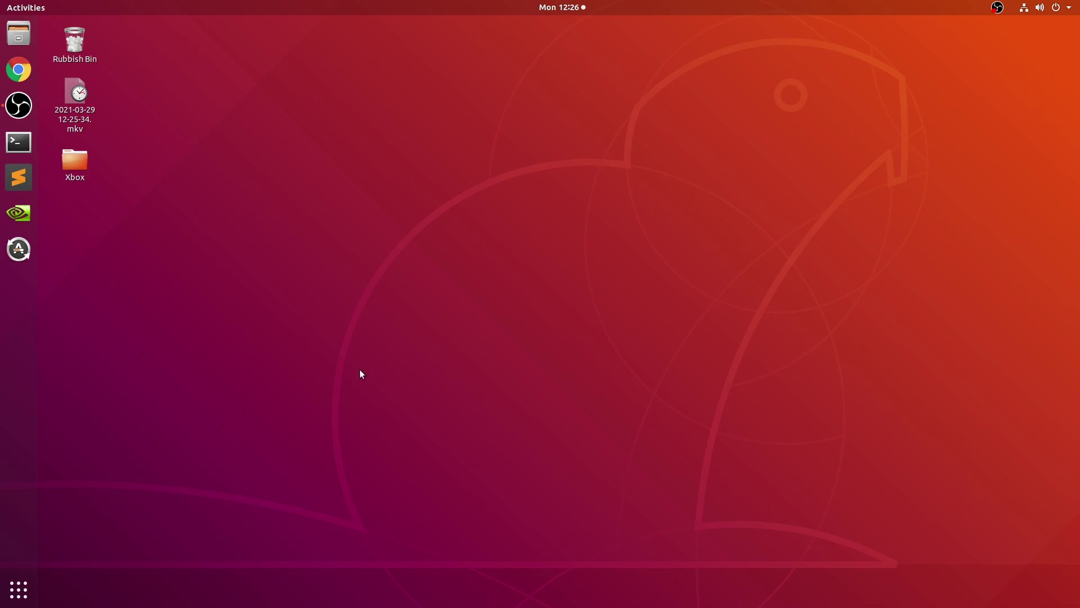
Open Google Chrome, search the web for xemu and open the official xemu.app website
click(19, 69)
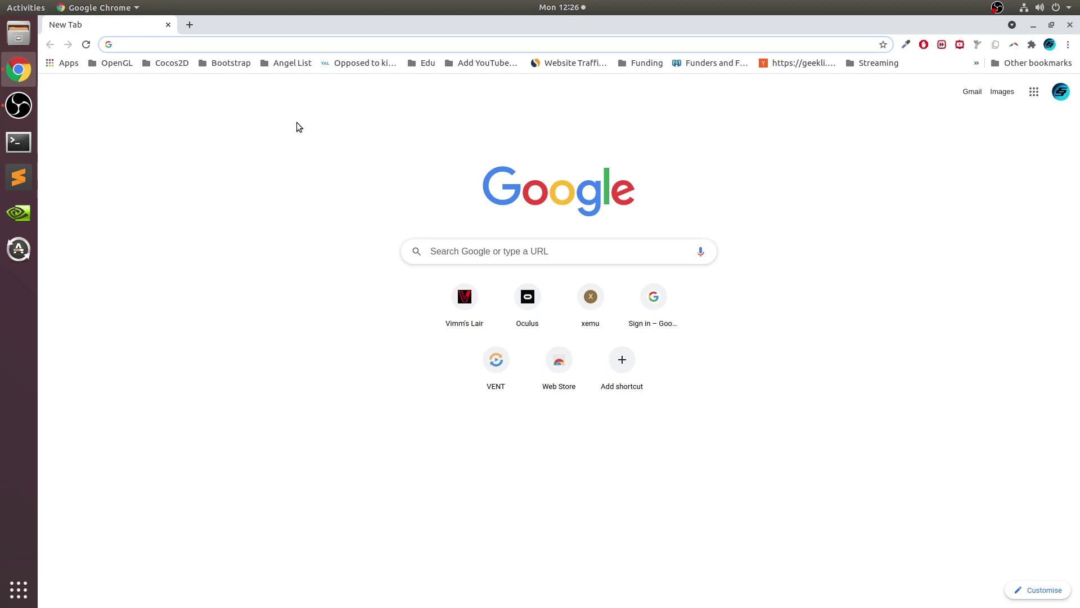
text(xemu)
key(Delete)
key(Return)
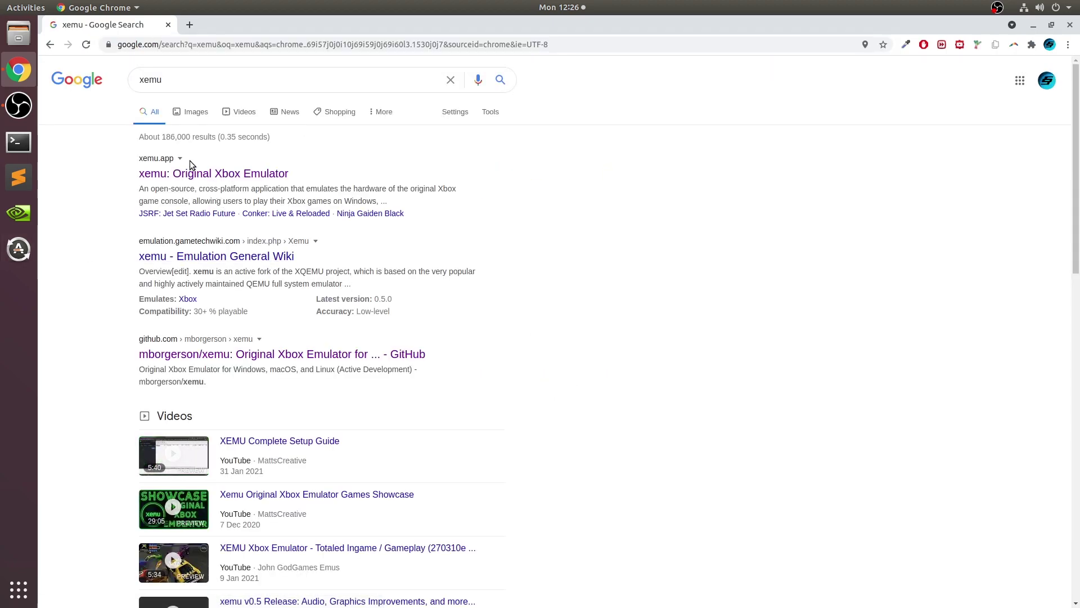
click(189, 173)
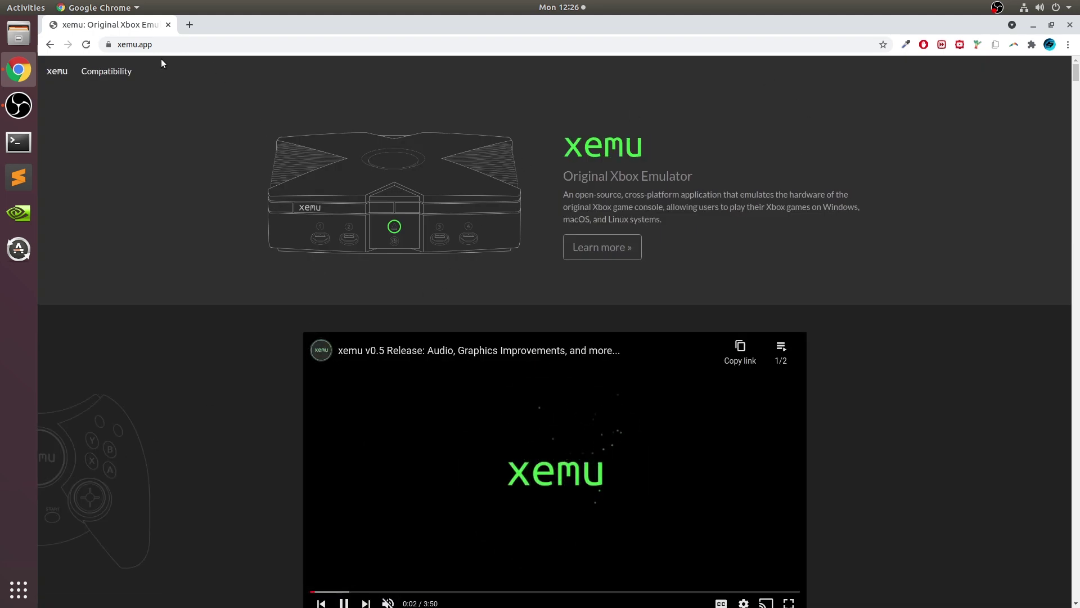
Open the xemu compatibility list in a separate tab and search it for halo
middle_click(124, 71)
click(217, 25)
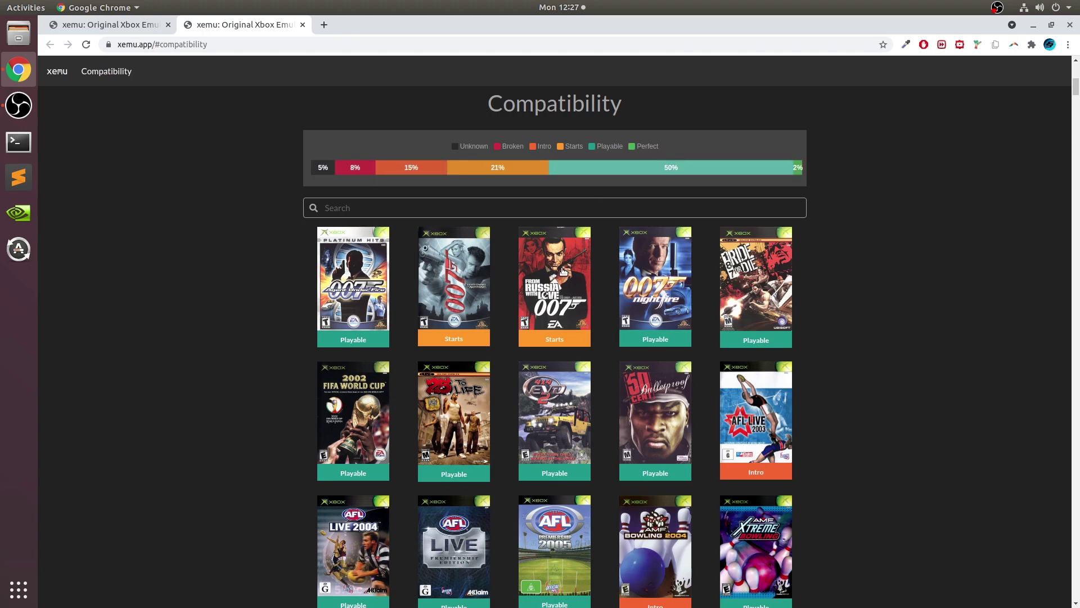
click(542, 214)
text(halo)
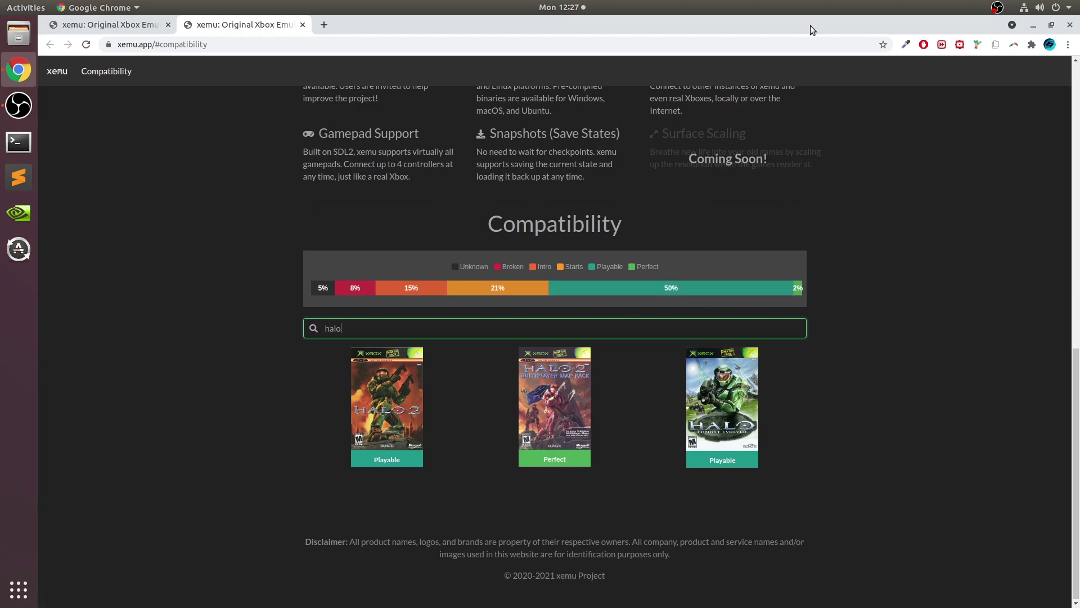
scroll(694, 204, up, 3)
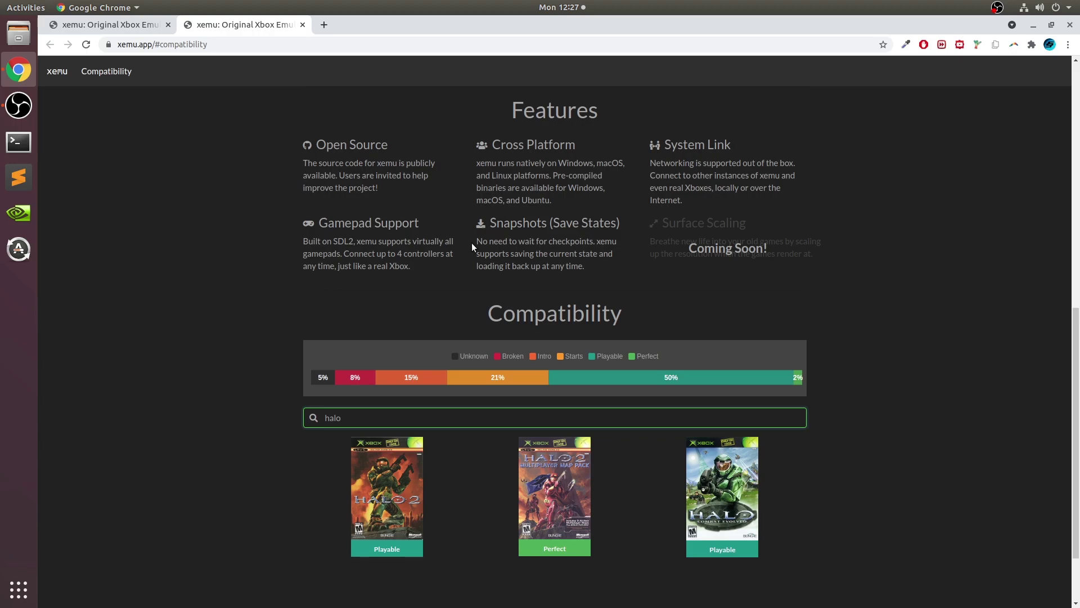
Review the Cross Platform, Snapshots and System Link features, and close the extra compatibility tab
drag(517, 164, 640, 248)
click(773, 208)
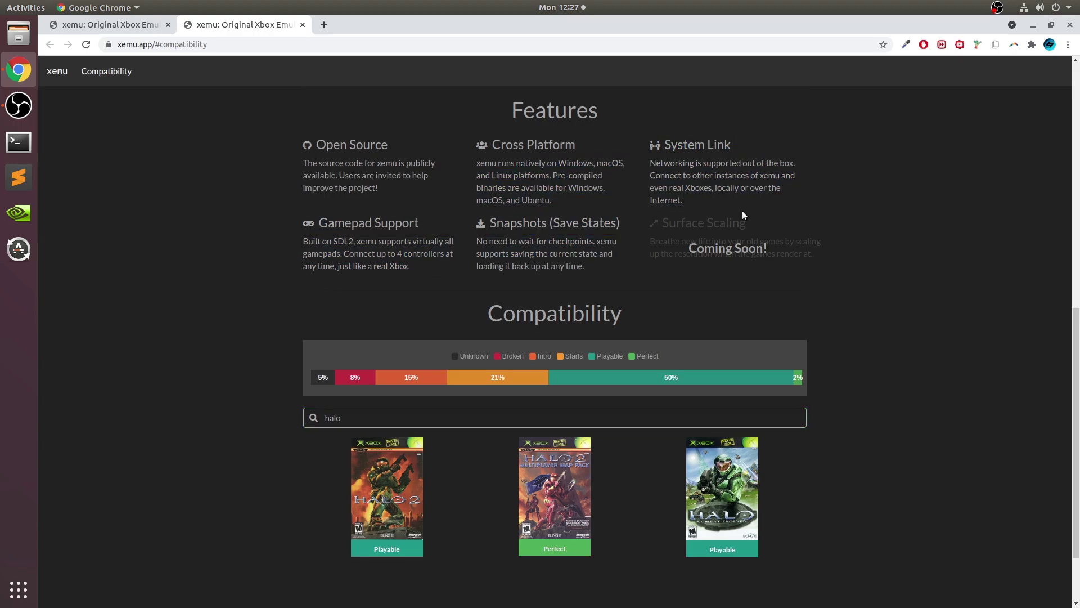
drag(742, 213, 669, 175)
click(791, 272)
scroll(790, 340, up, 5)
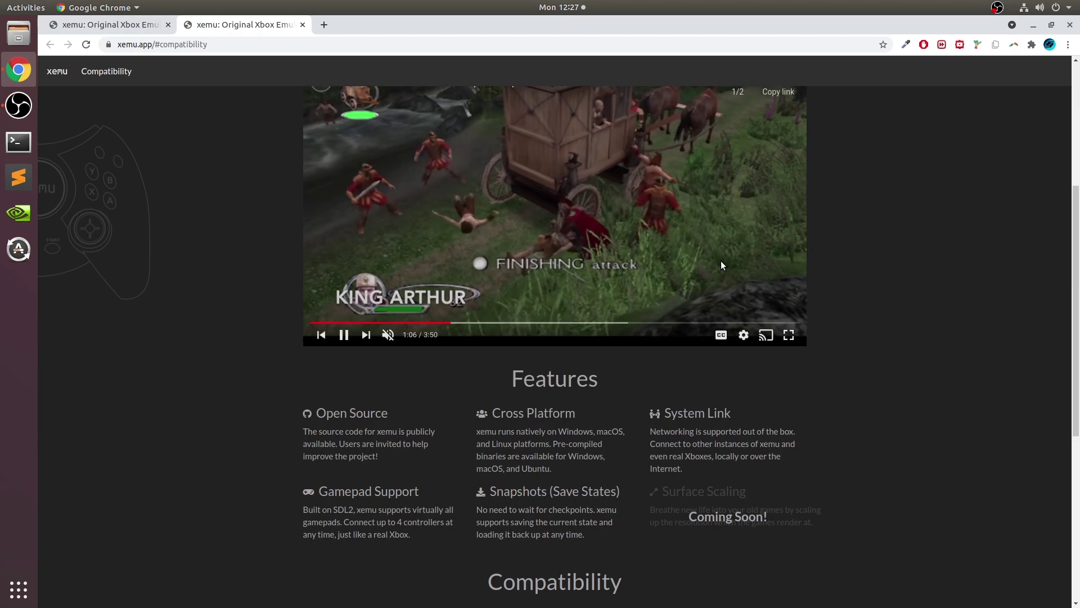
key(ctrl+Page_Up)
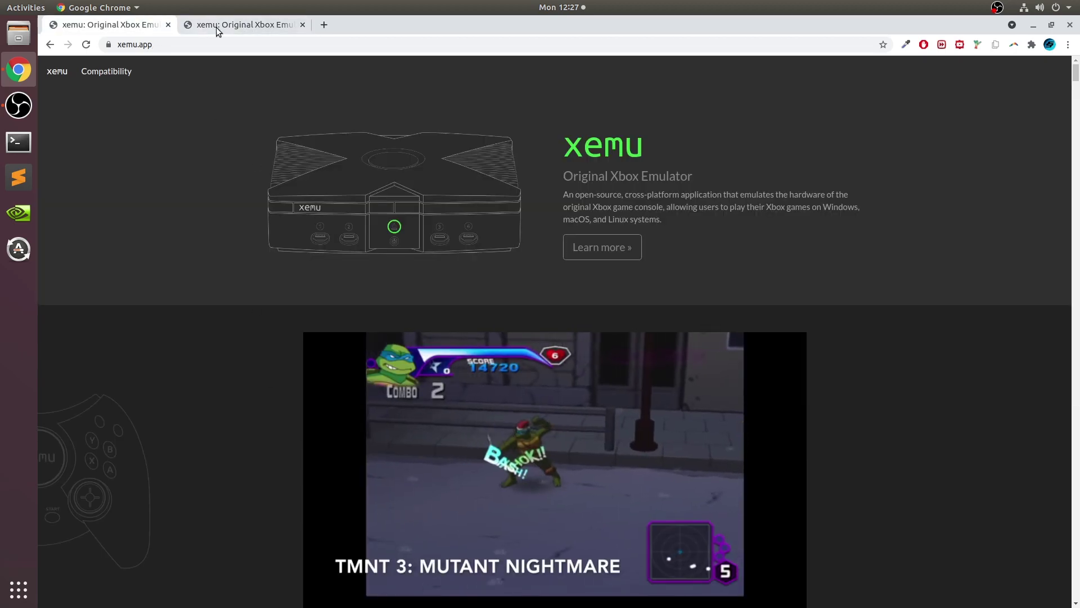
middle_click(206, 29)
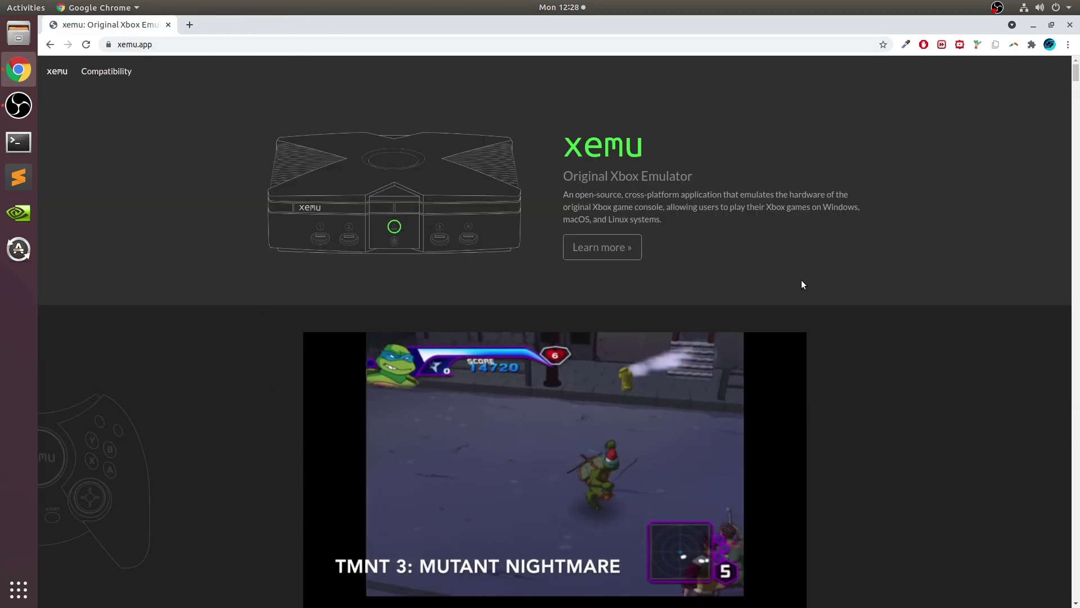
Open the xemu wiki from the site's Learn more link and find the Linux (Ubuntu) and Getting Started sections
click(632, 239)
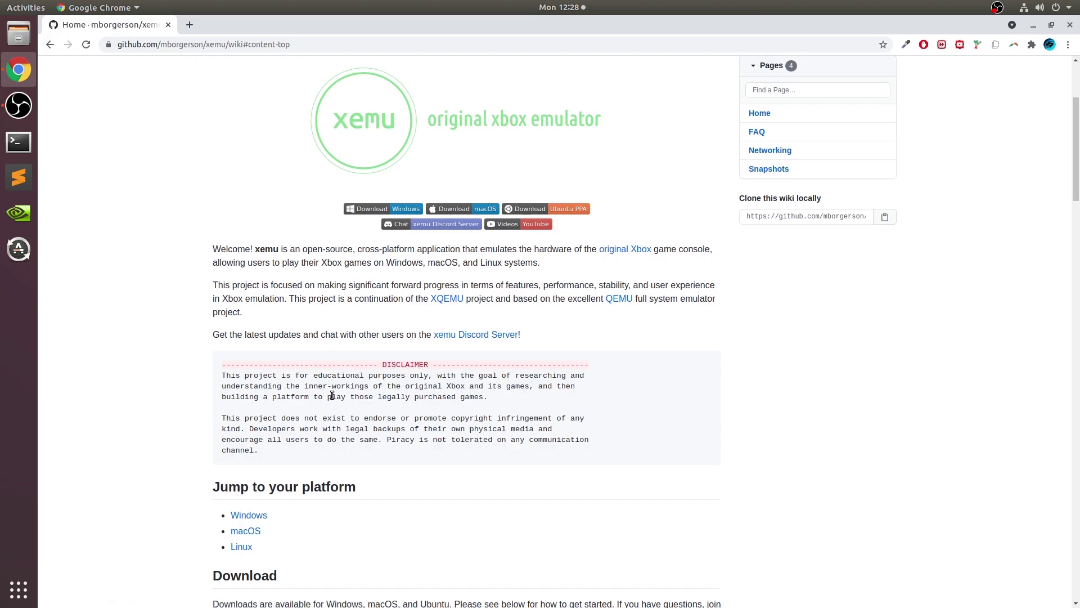
scroll(676, 365, down, 5)
scroll(676, 367, down, 20)
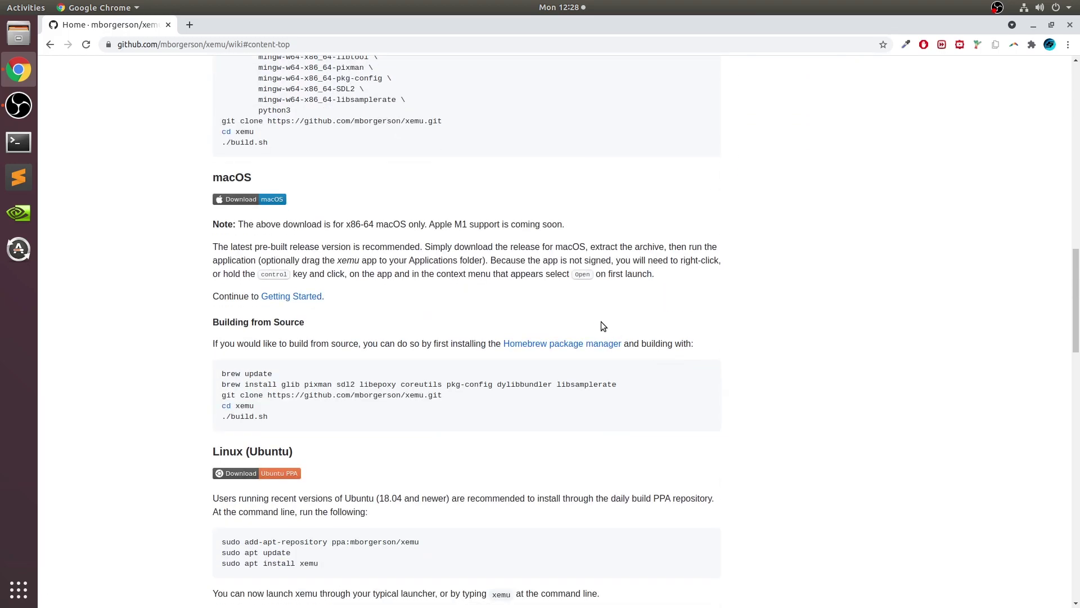
scroll(591, 322, down, 4)
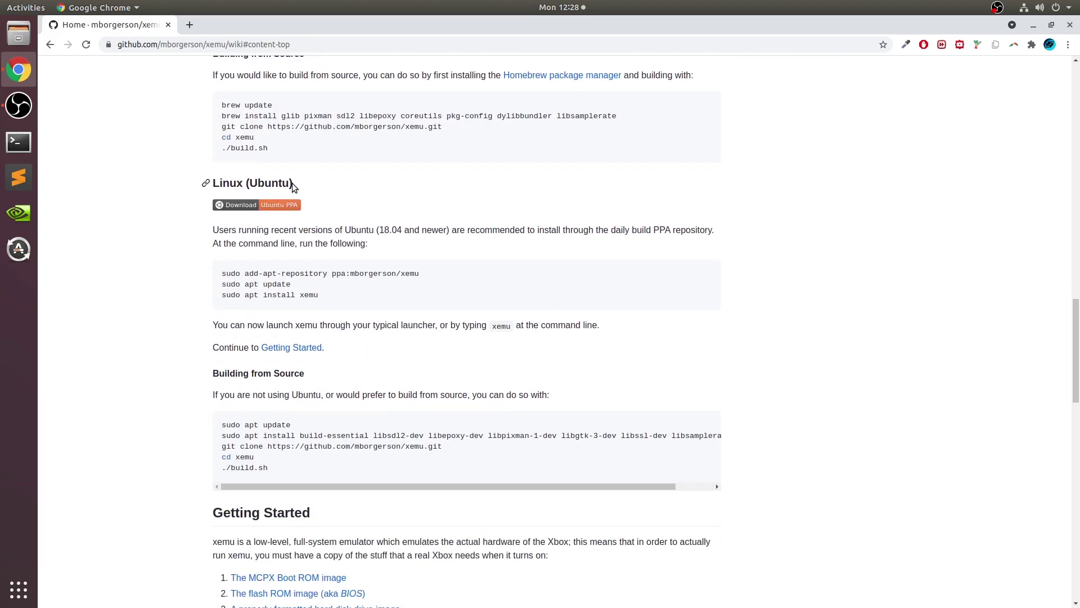
scroll(315, 327, down, 4)
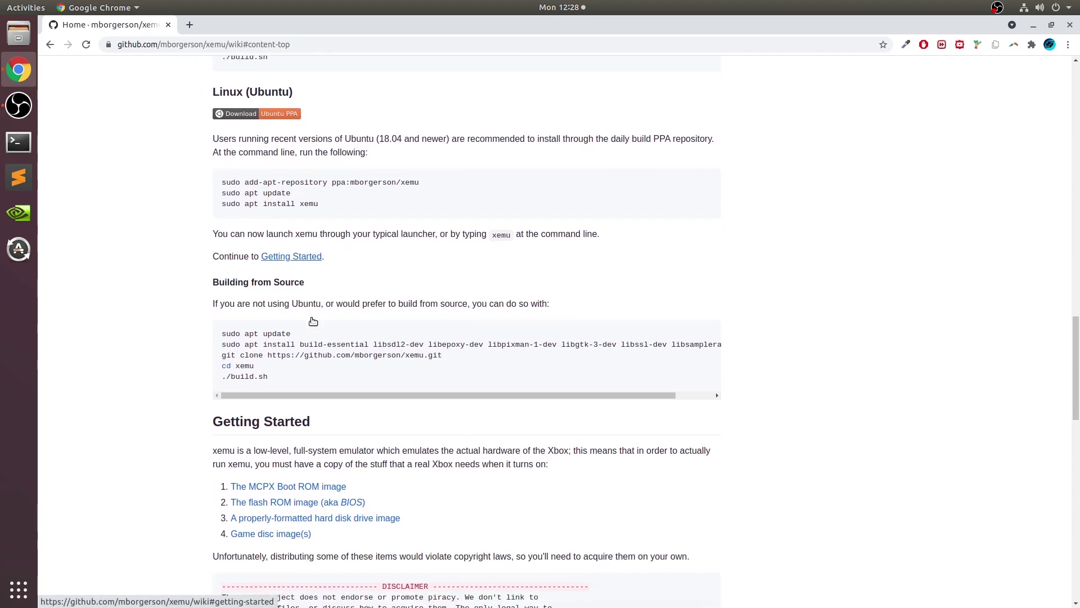
scroll(231, 349, down, 2)
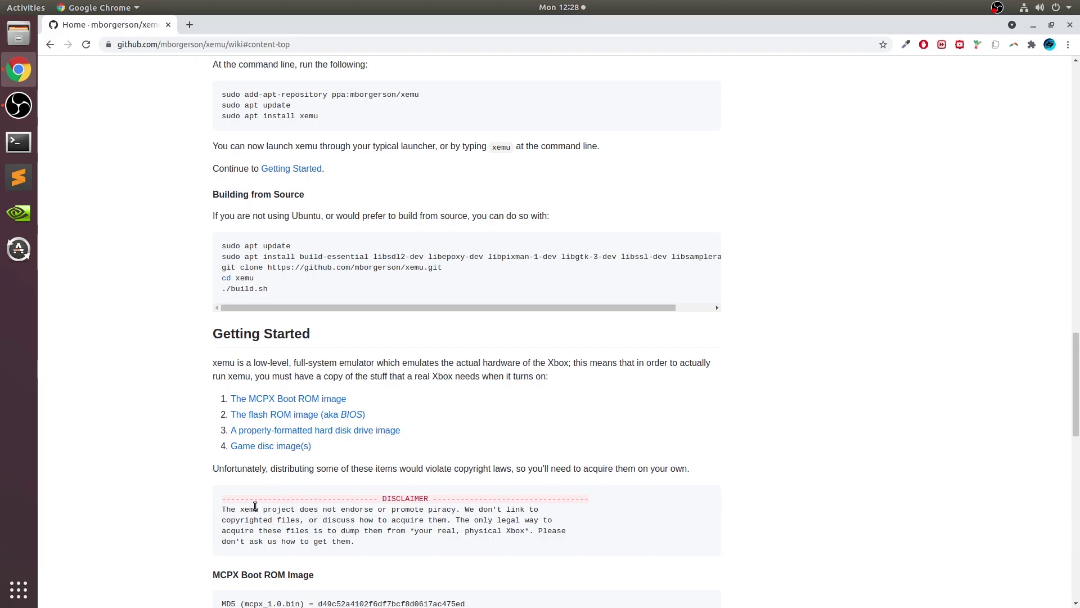
Download the pre-built Xbox HDD image from the wiki's Hard Disk Drive Image section in a separate tab, and close that tab
middle_click(293, 429)
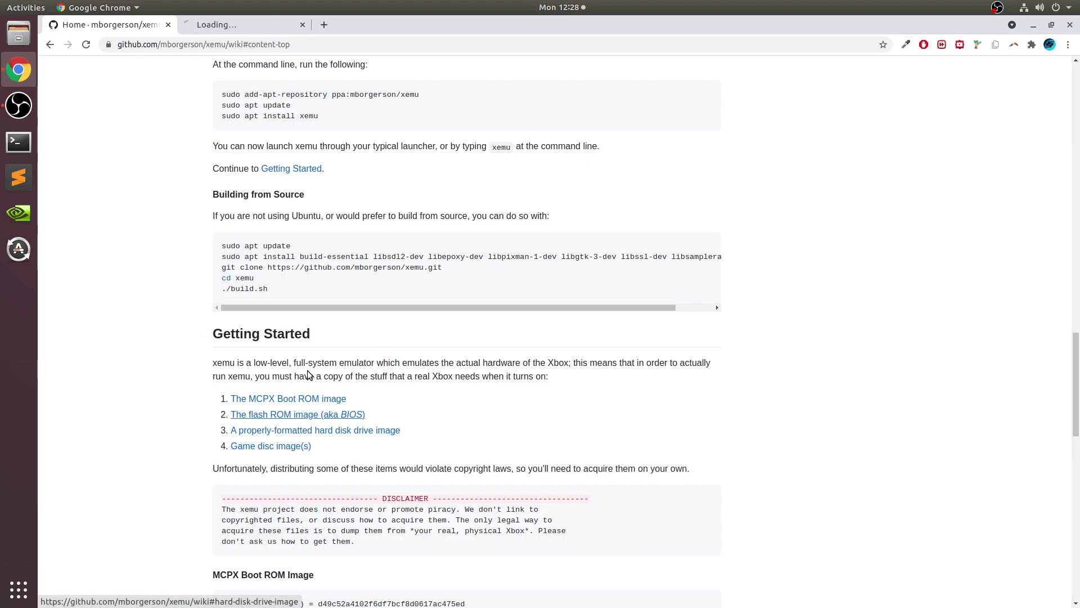
click(266, 23)
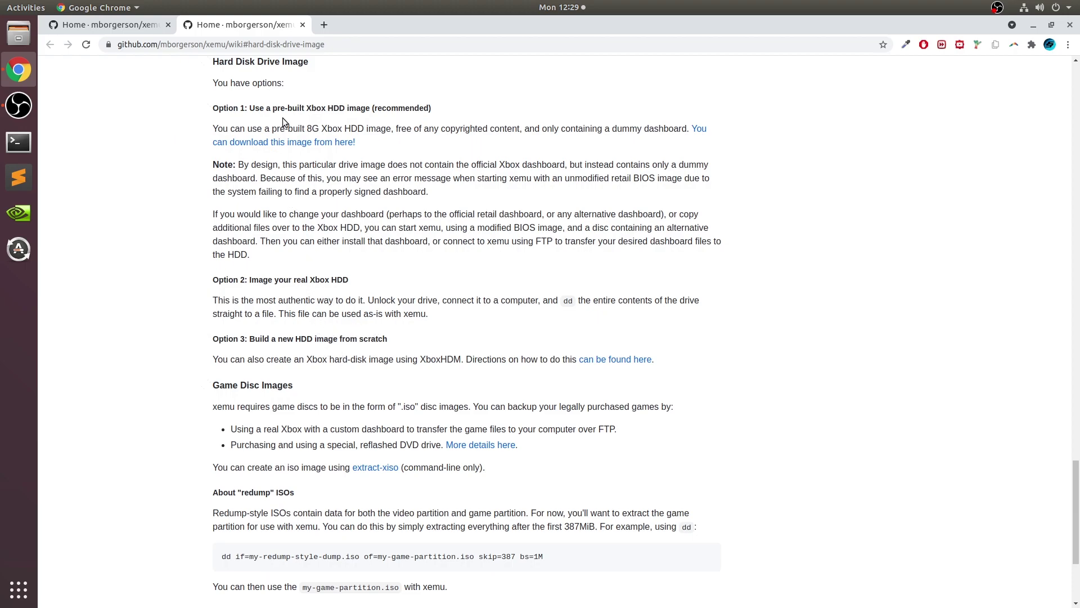
click(269, 140)
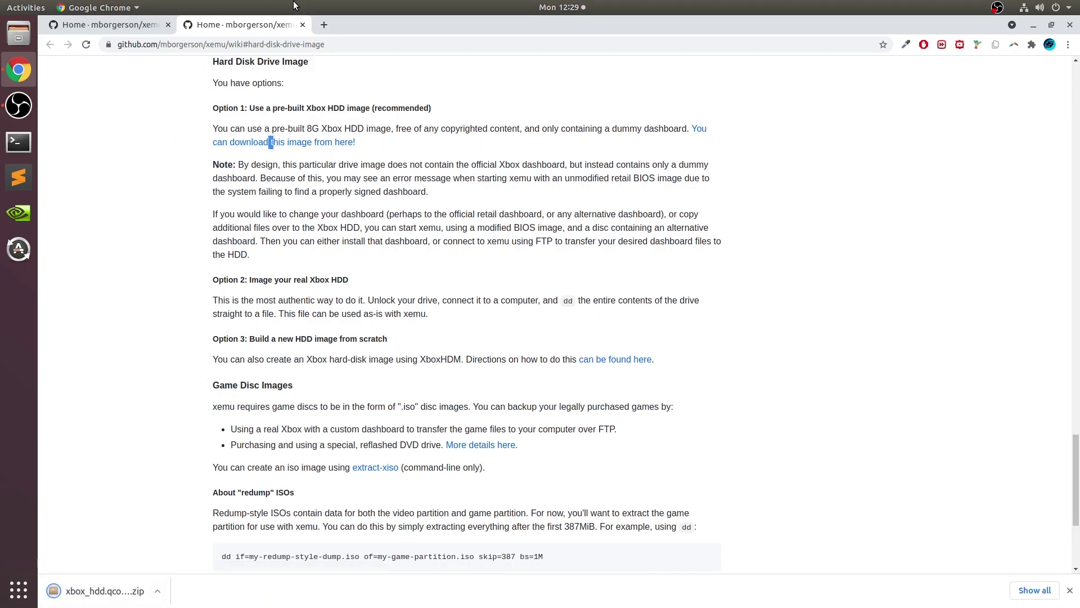
middle_click(281, 32)
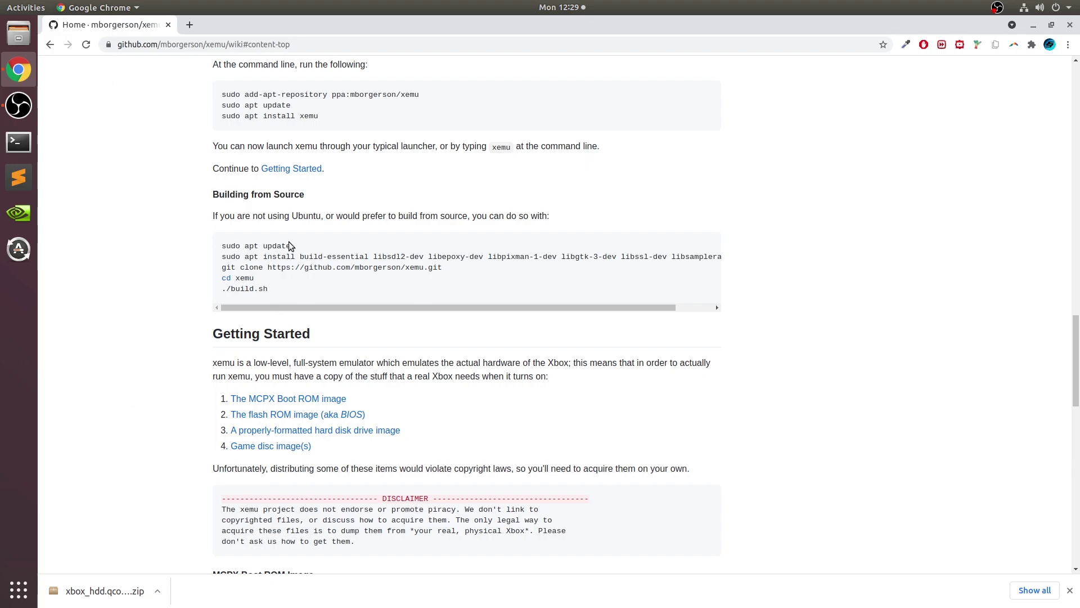
Go back to the wiki's Linux (Ubuntu) install commands and open a Terminal window, moved clear of them
scroll(289, 242, up, 6)
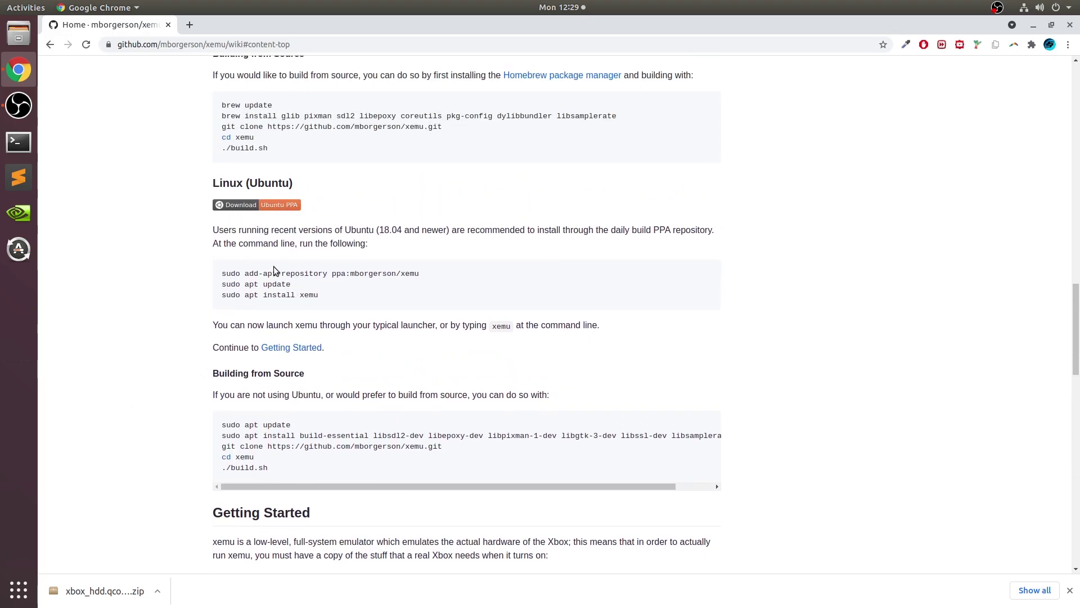
drag(274, 265, 353, 301)
click(357, 302)
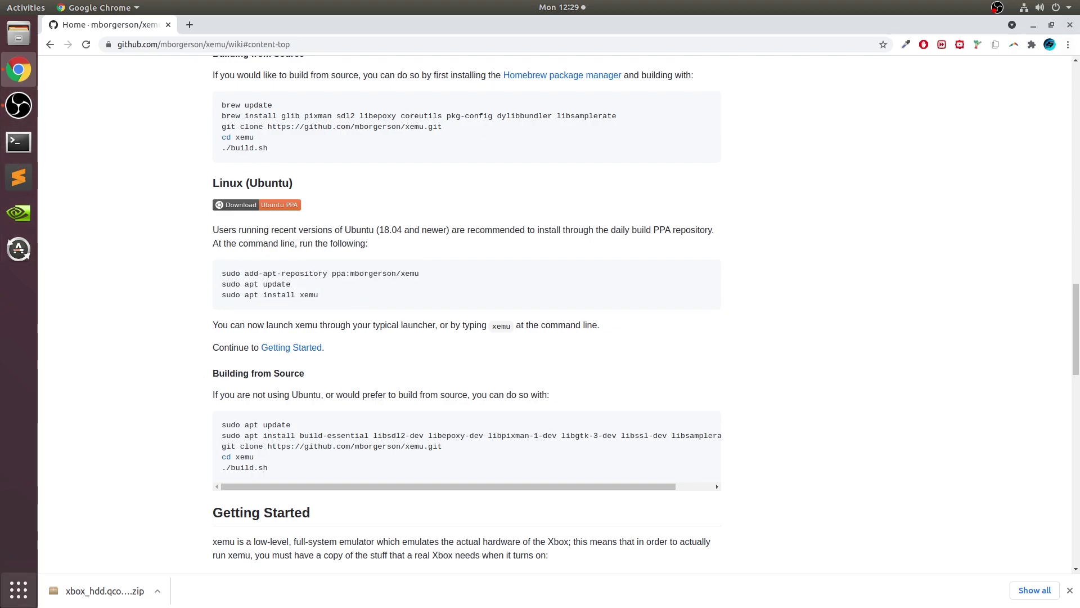
click(19, 588)
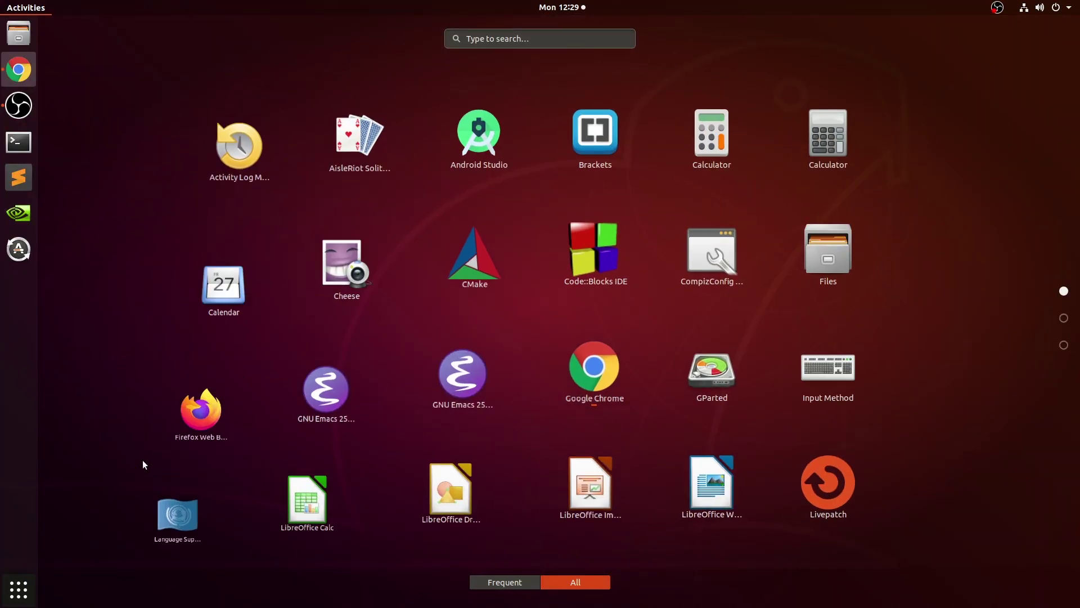
text(term)
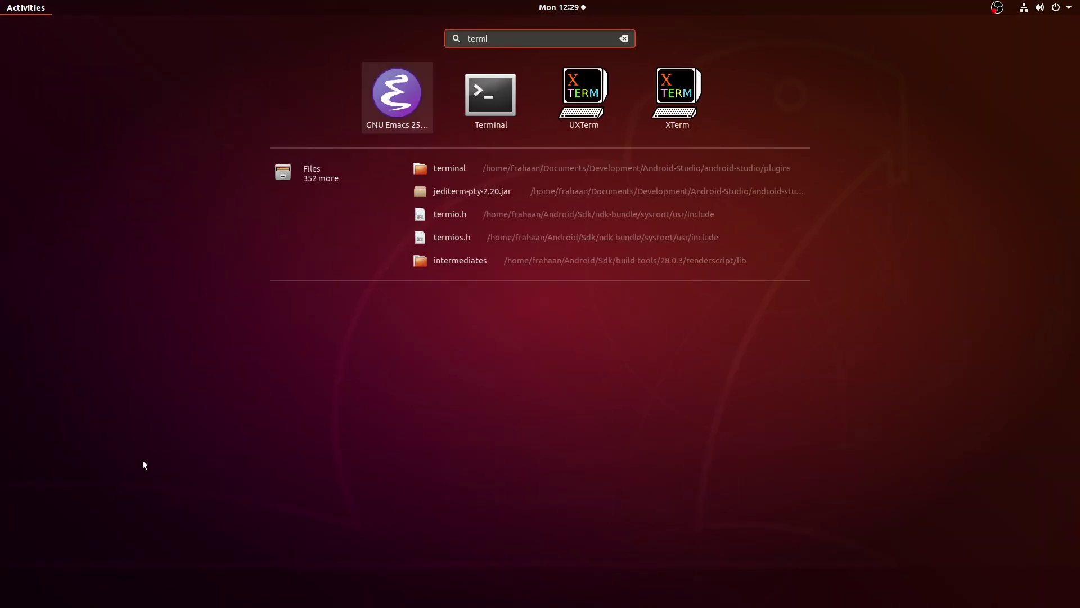
key(Right)
key(Return)
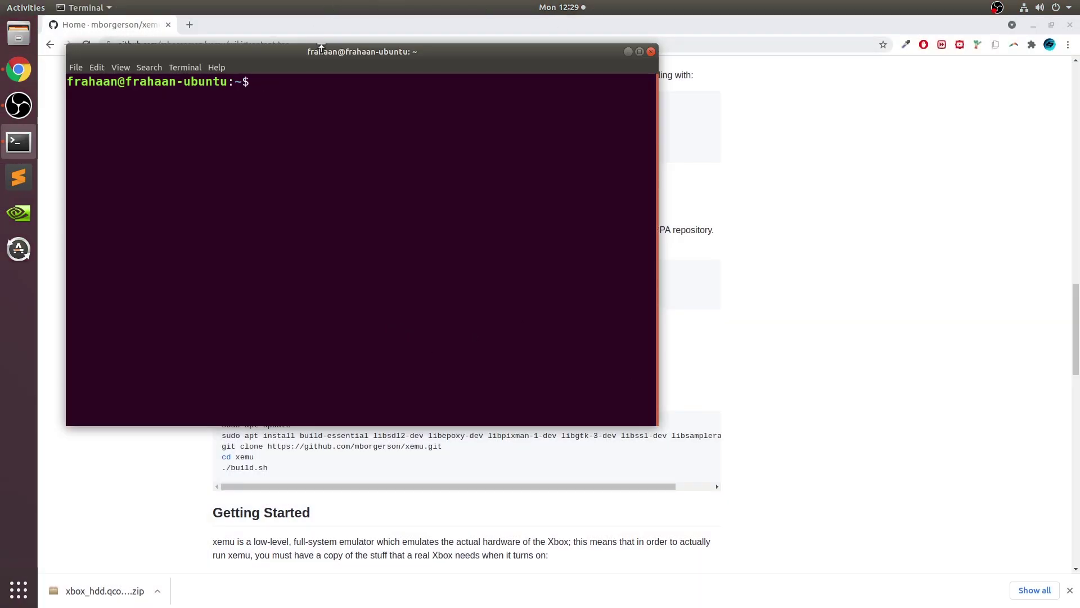
drag(380, 52, 818, 128)
Copy sudo add-apt-repository ppa:mborgerson/xemu from the wiki, run it in Terminal with the account password, and confirm adding the repository
drag(358, 322, 370, 317)
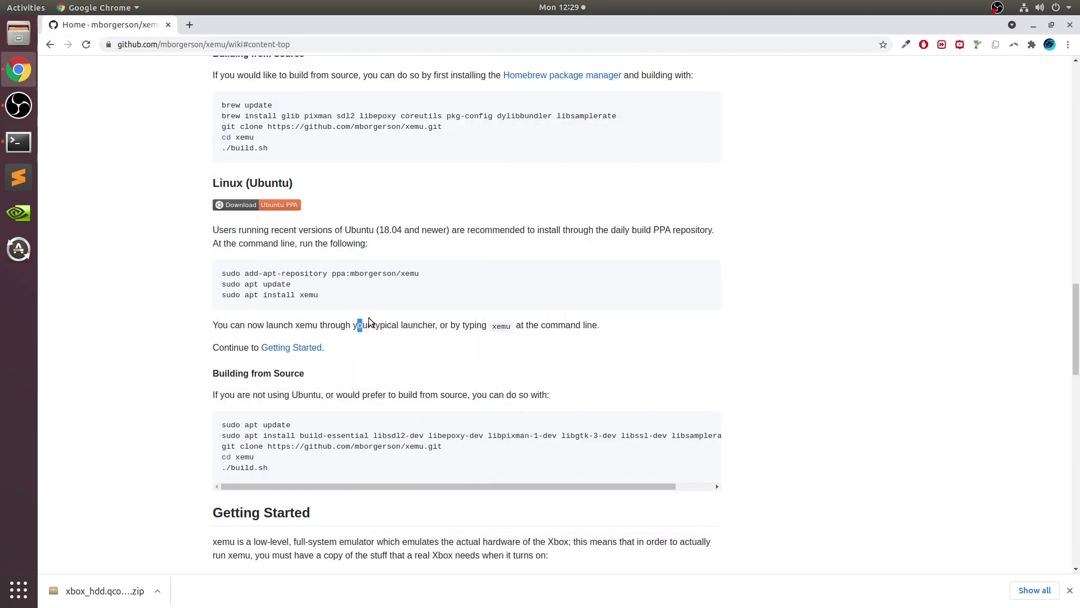
drag(430, 278, 203, 274)
key(ctrl+c)
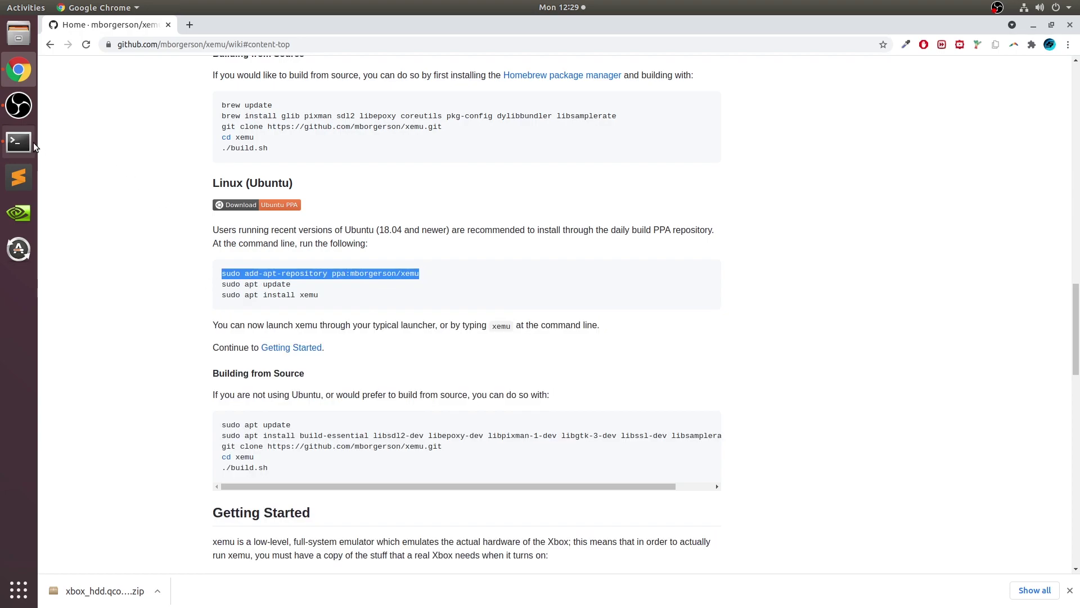
click(19, 142)
drag(957, 121, 877, 102)
right_click(630, 200)
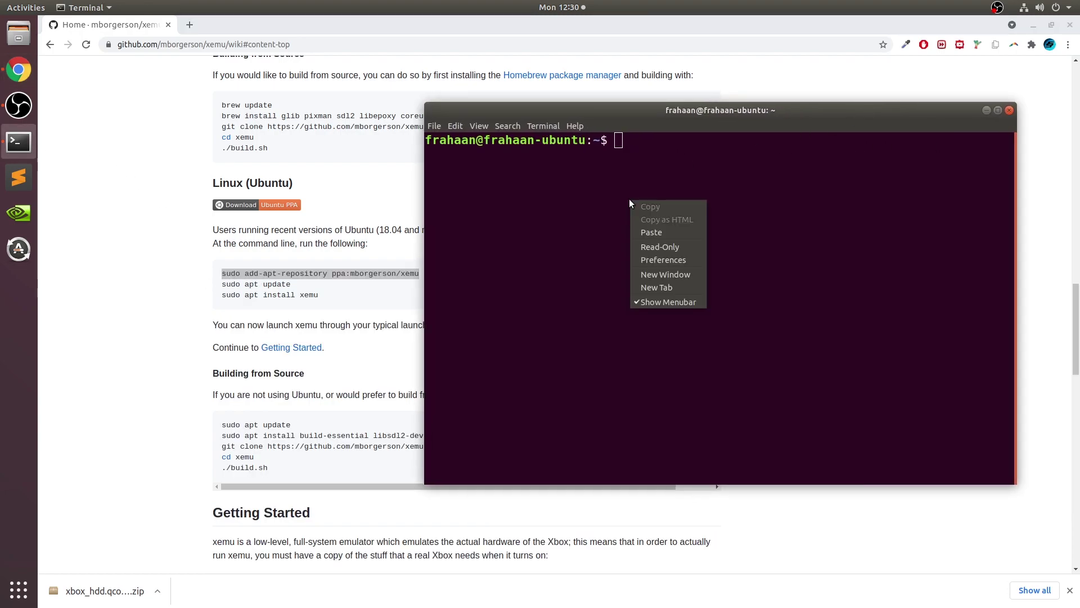
click(670, 233)
key(Return)
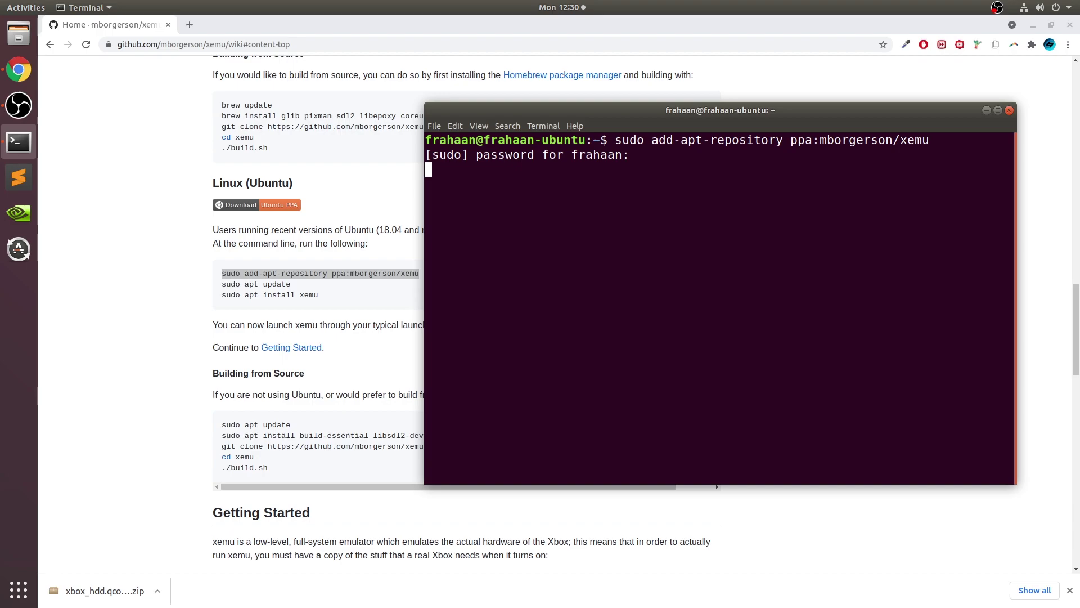
key(Return)
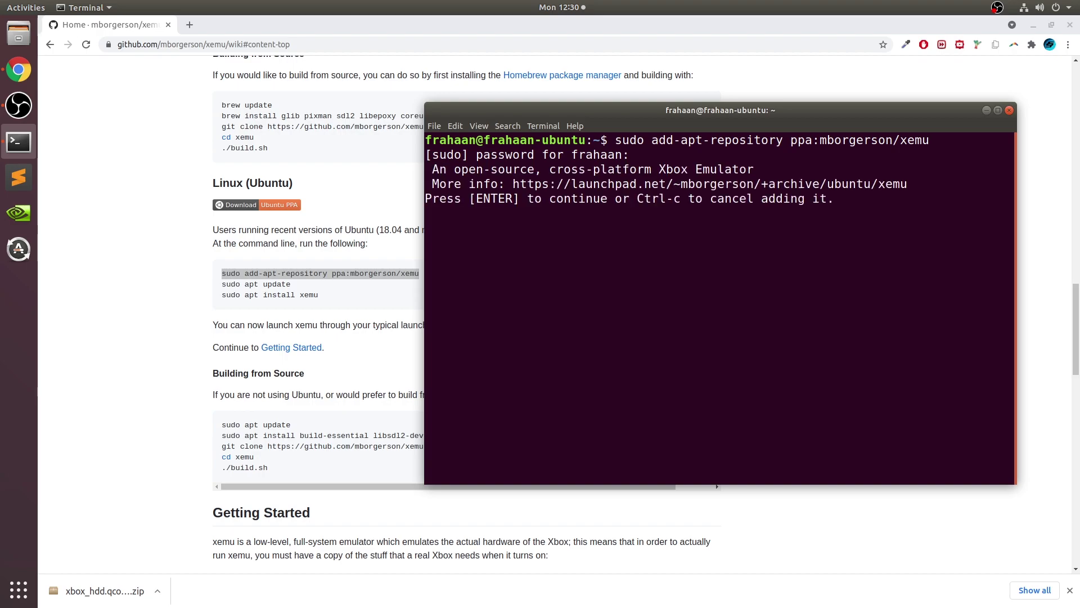
key(Return)
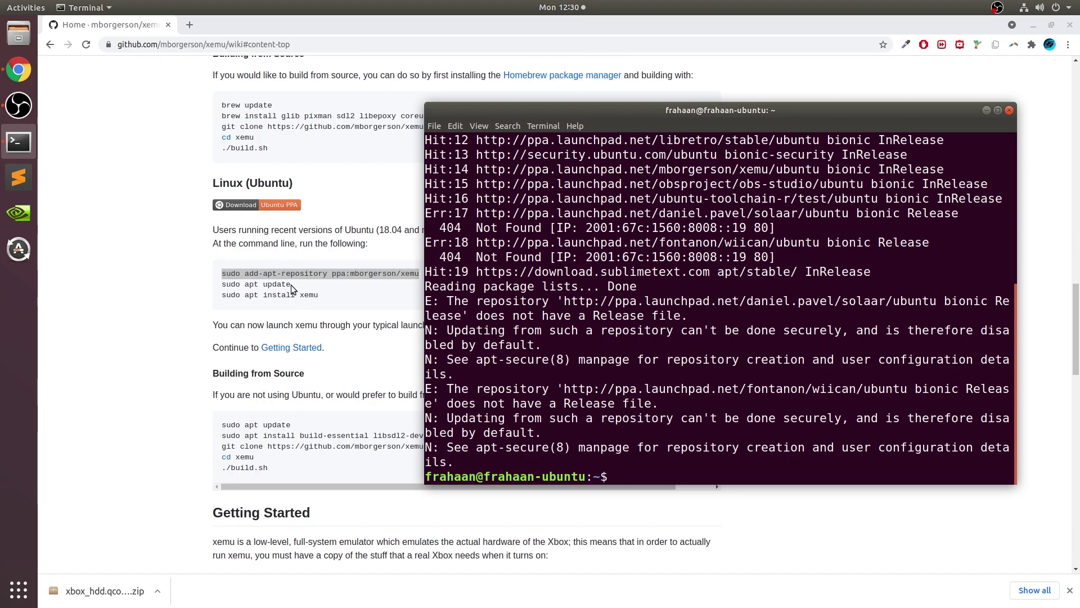
Copy the sudo apt update command from the wiki and run it in Terminal
drag(291, 285, 178, 286)
click(19, 142)
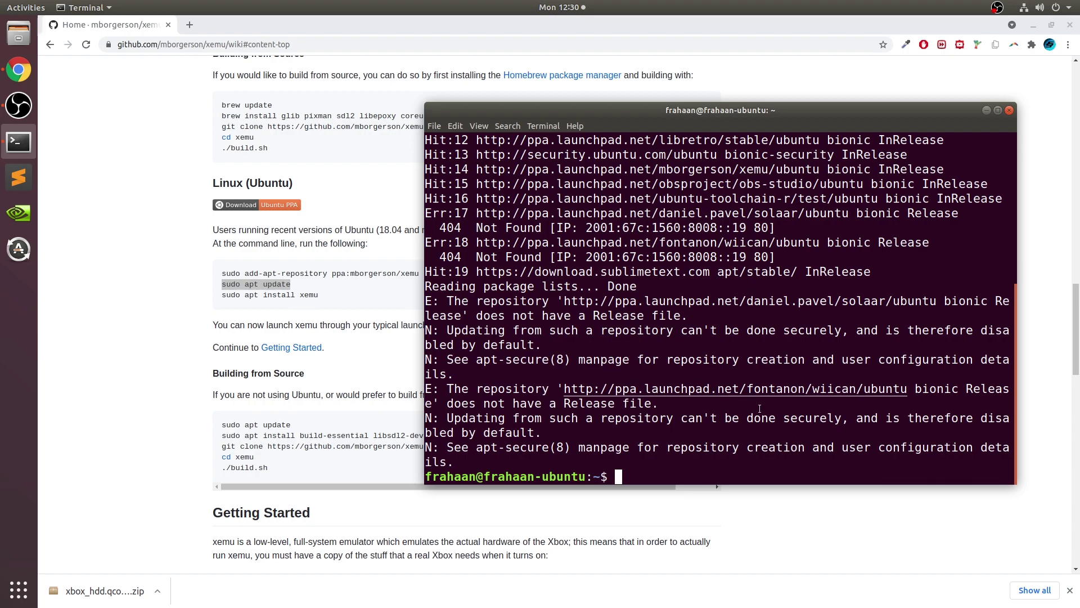
right_click(626, 477)
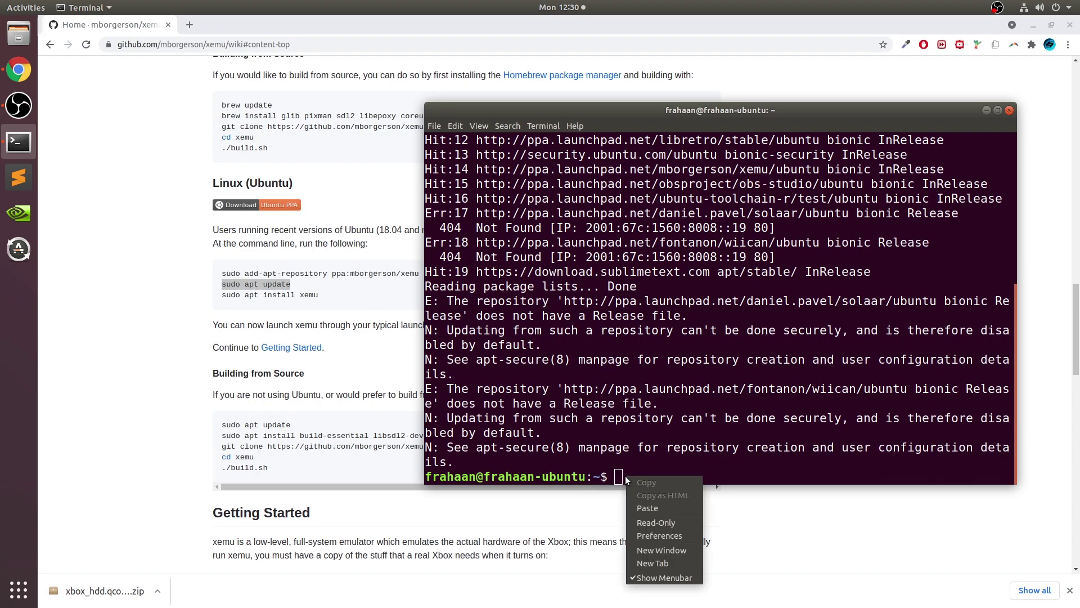
click(648, 508)
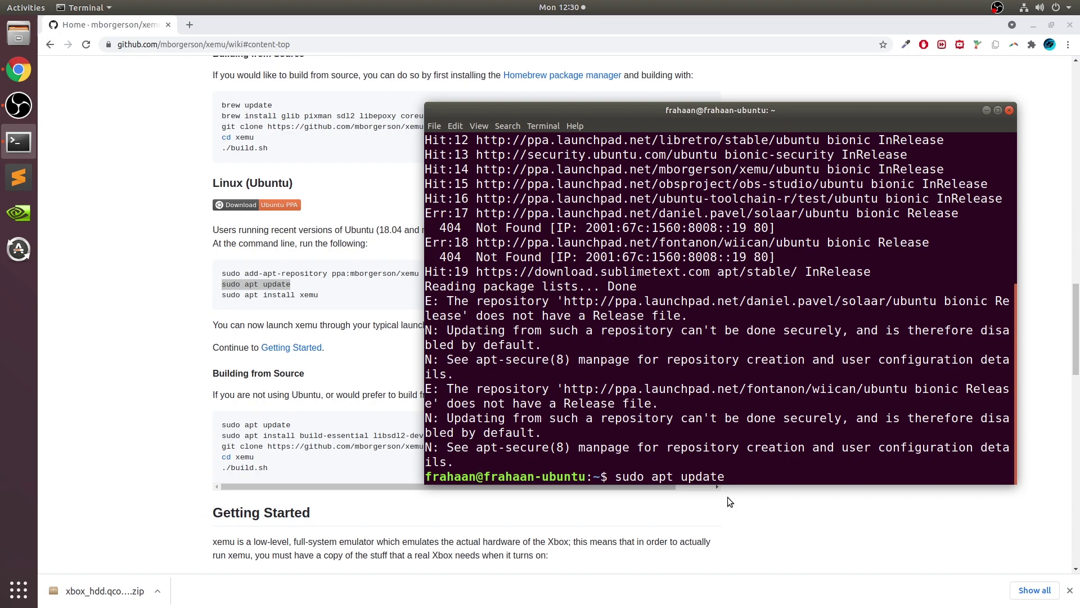
key(Return)
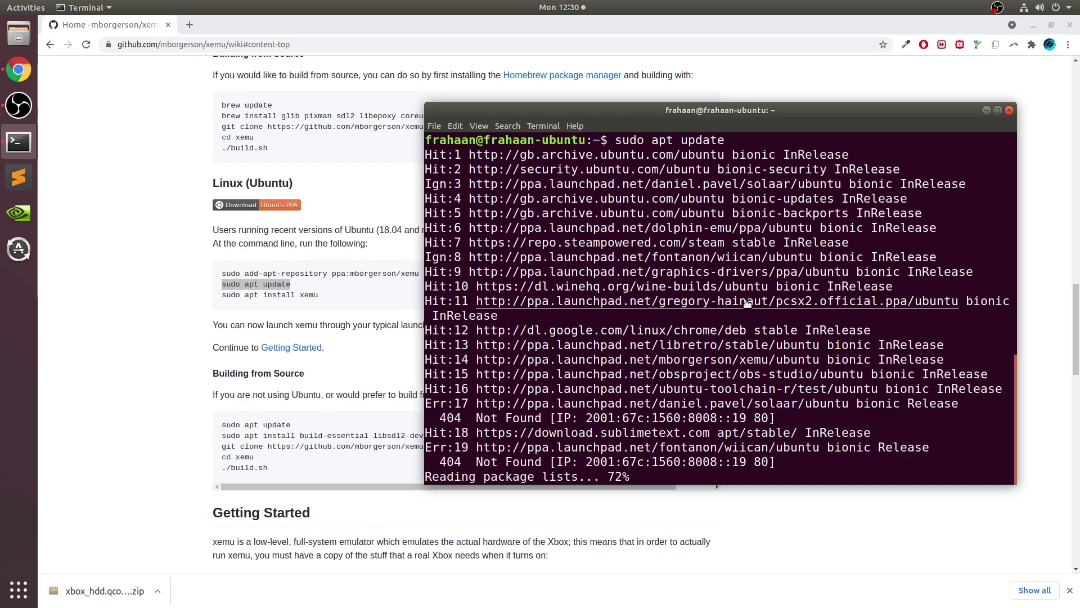
Copy sudo apt install xemu from the wiki's Ubuntu commands and run it in Terminal
click(324, 296)
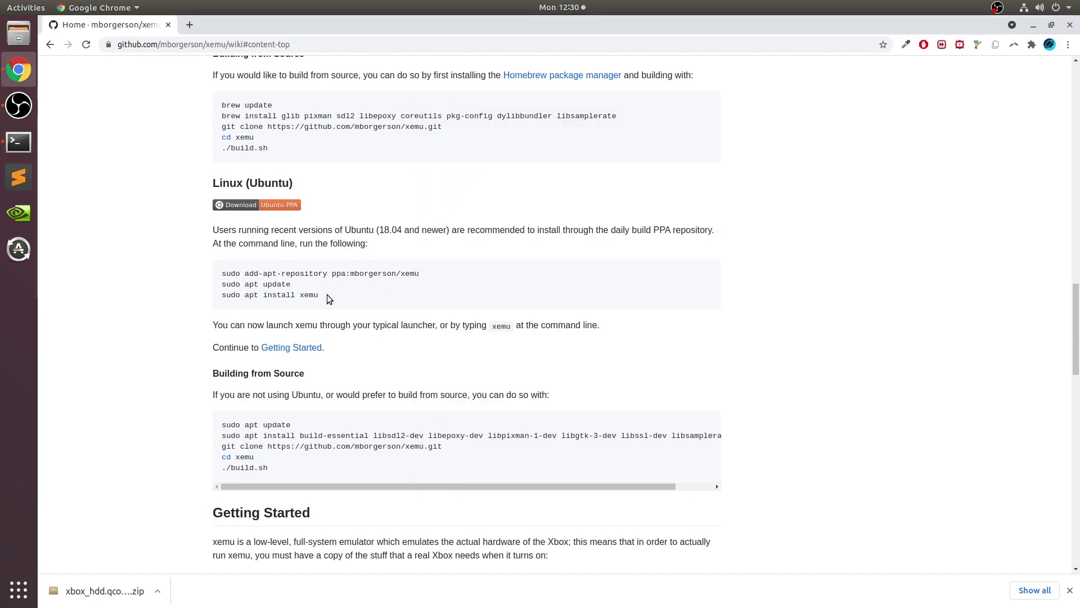
drag(318, 295, 239, 291)
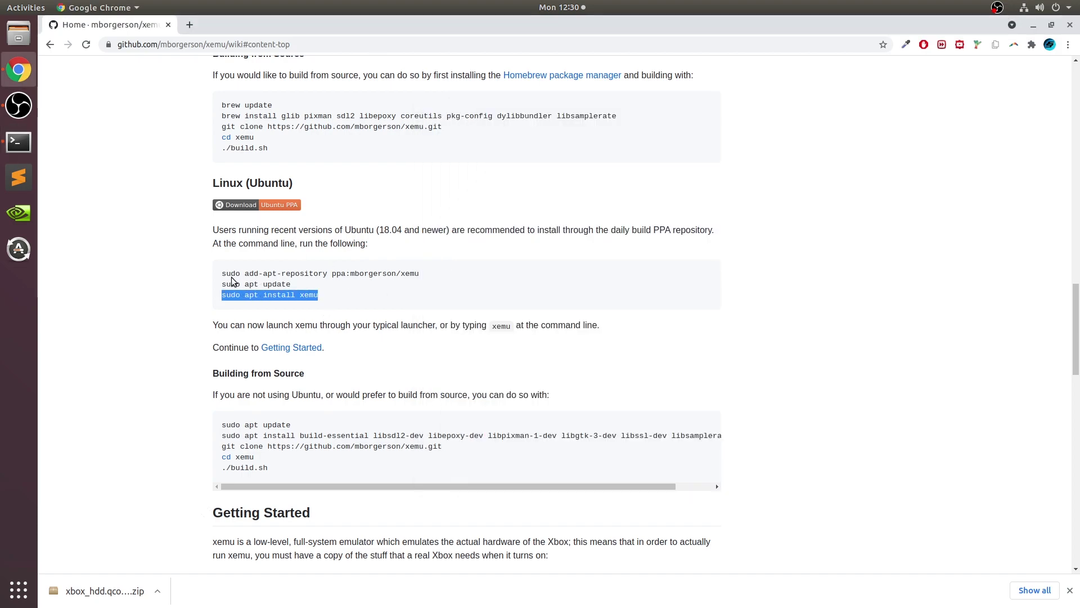
click(19, 142)
right_click(695, 463)
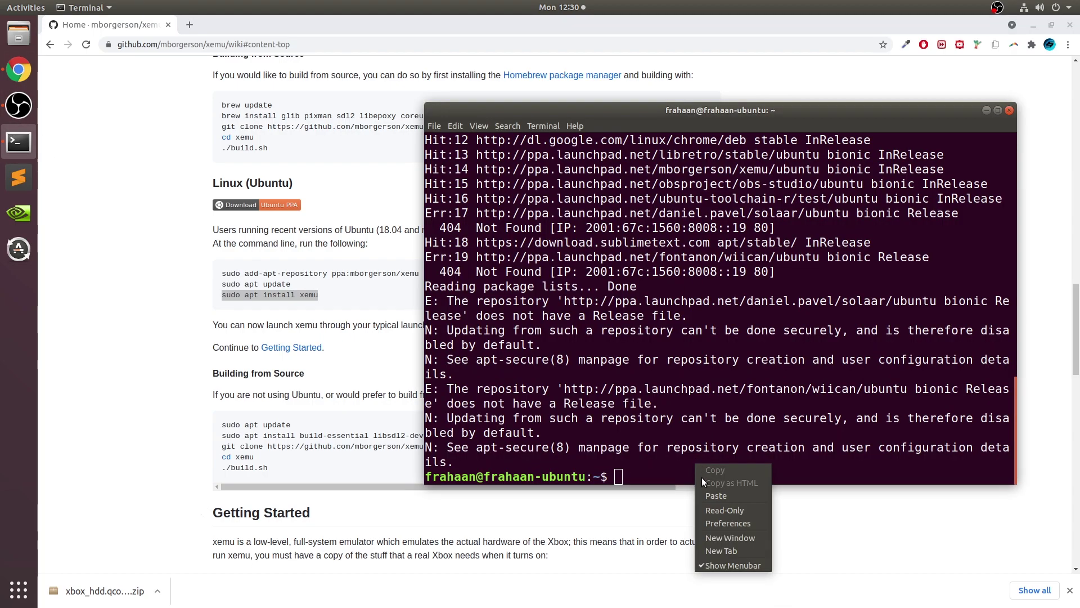
click(704, 492)
key(Return)
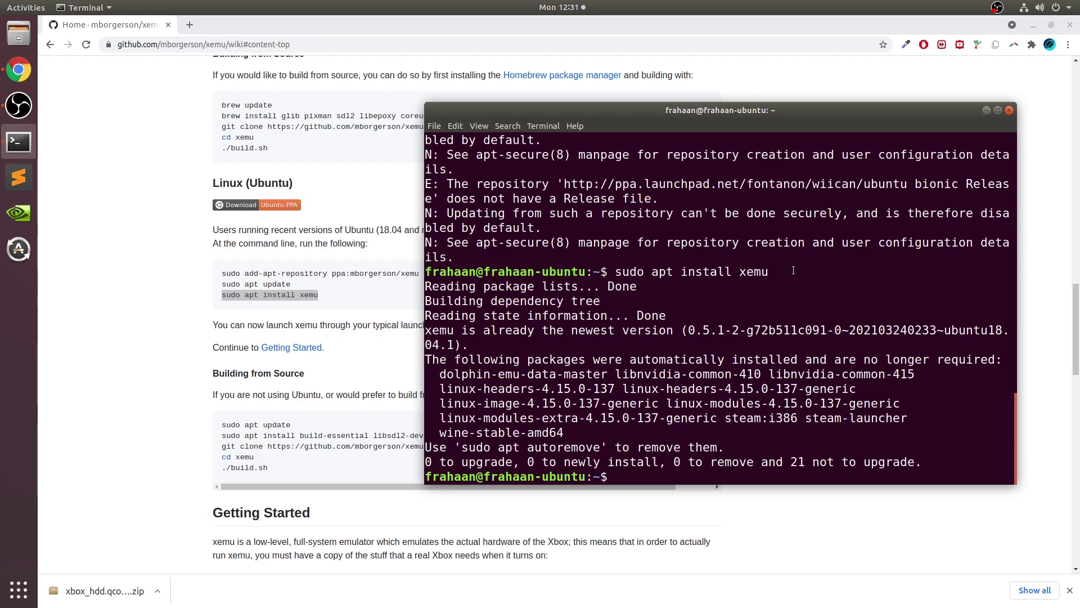
text(xem)
key(BackSpace)
key(BackSpace)
key(BackSpace)
Search the installed applications for xemu and launch it
click(19, 589)
scroll(560, 217, down, 1)
text(xem)
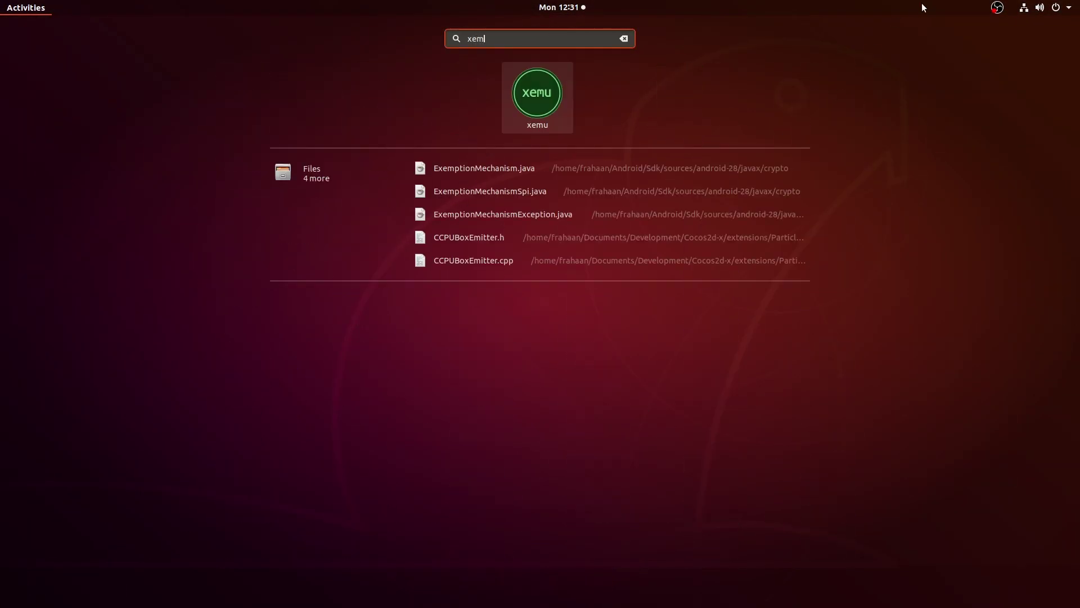
click(550, 100)
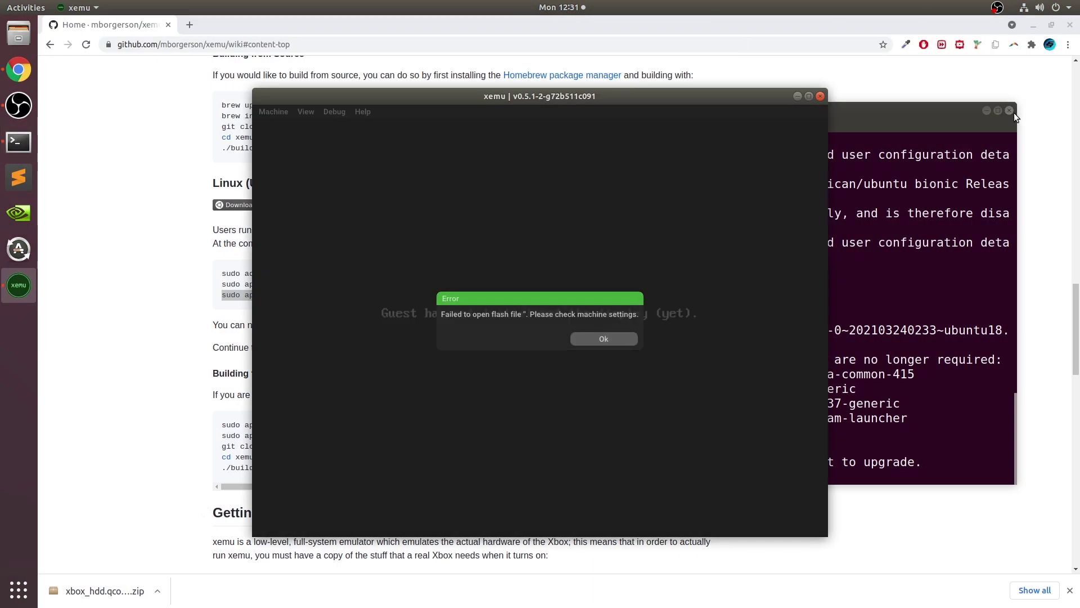
Close the Terminal and browser windows, and dismiss xemu's flash file error
click(1010, 110)
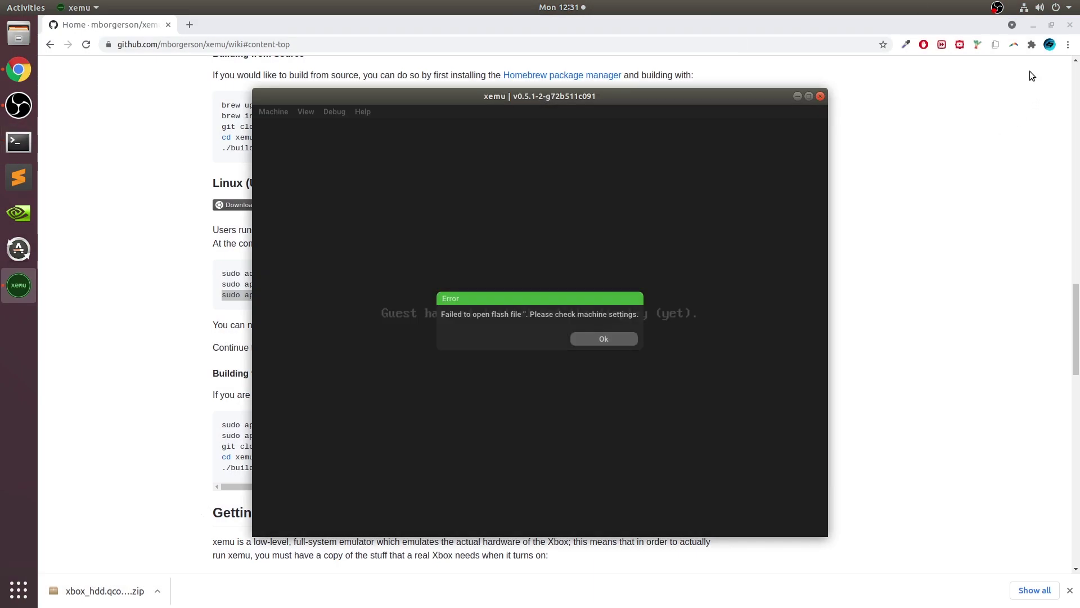
click(1070, 25)
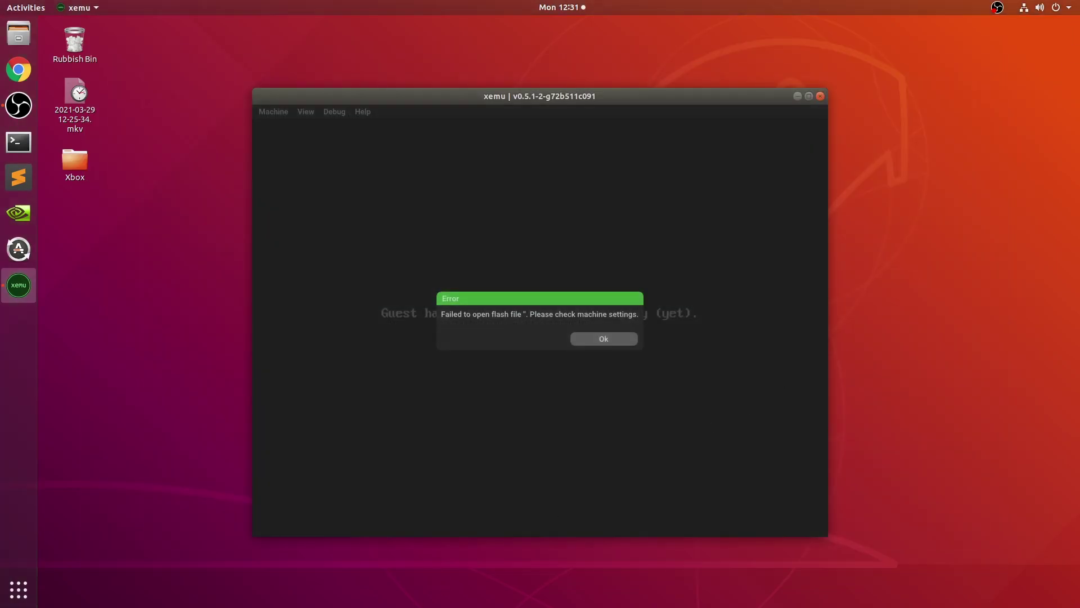
click(591, 336)
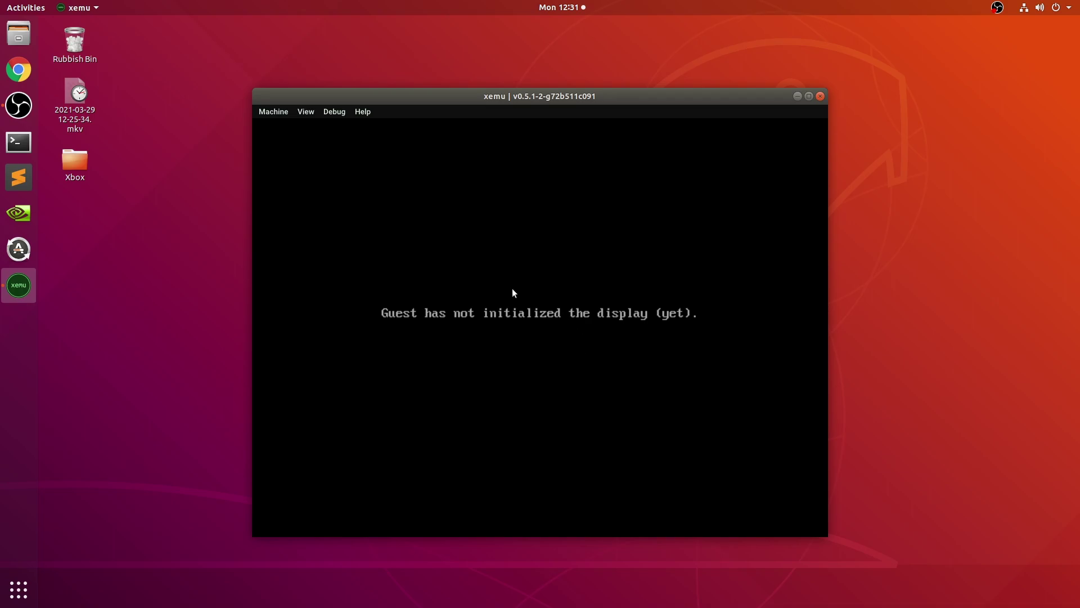
Open the Xbox folder from the desktop and rearrange its window and the xemu window
drag(351, 96, 402, 93)
double_click(64, 164)
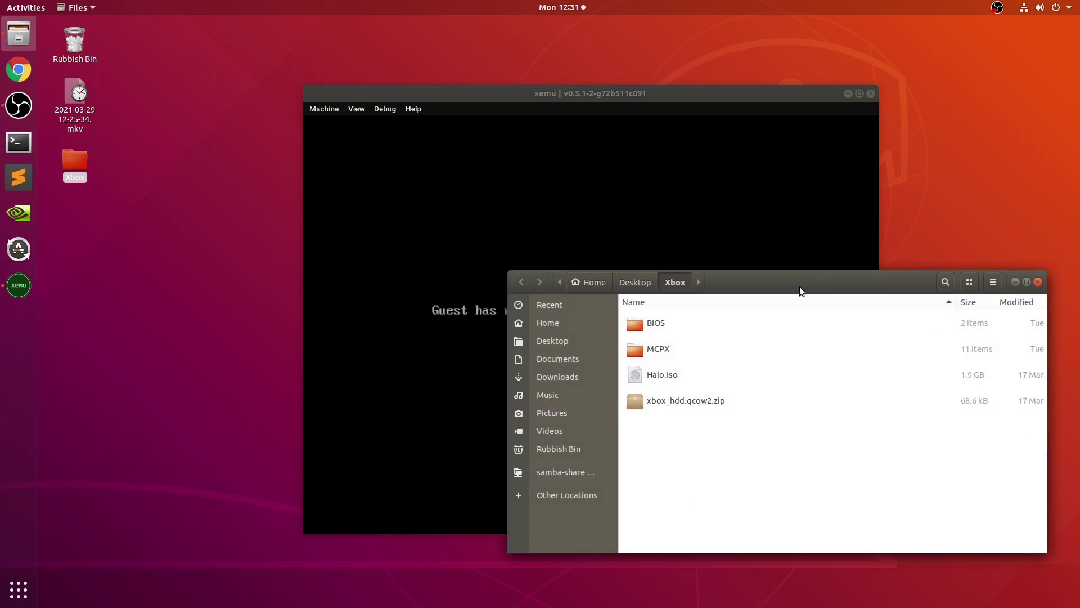
drag(801, 287, 321, 298)
Look through the files in the Xbox folder's BIOS and MCPX subfolders
double_click(253, 338)
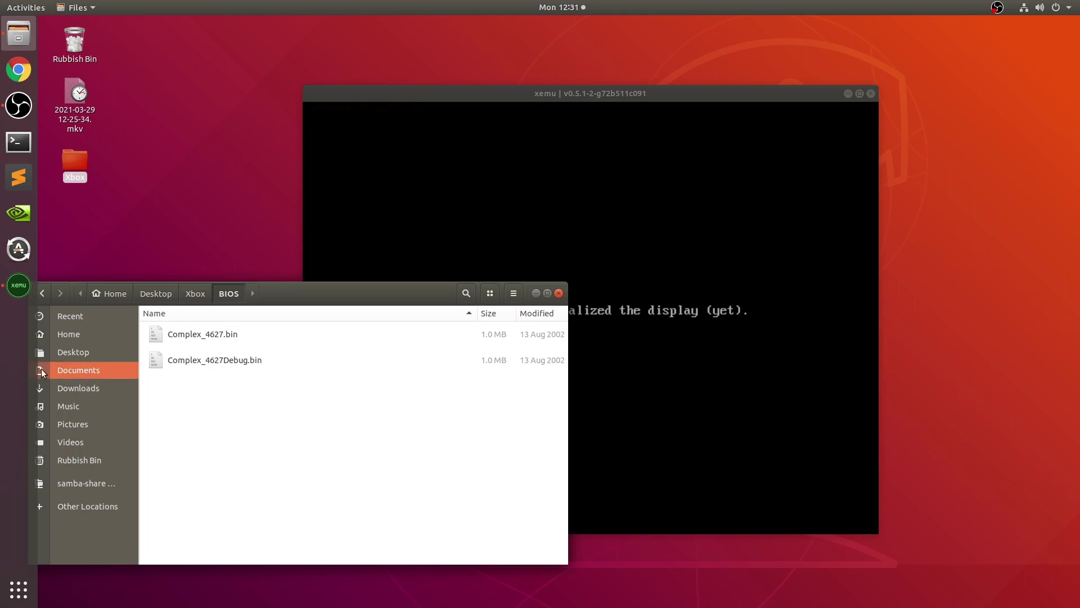
click(42, 293)
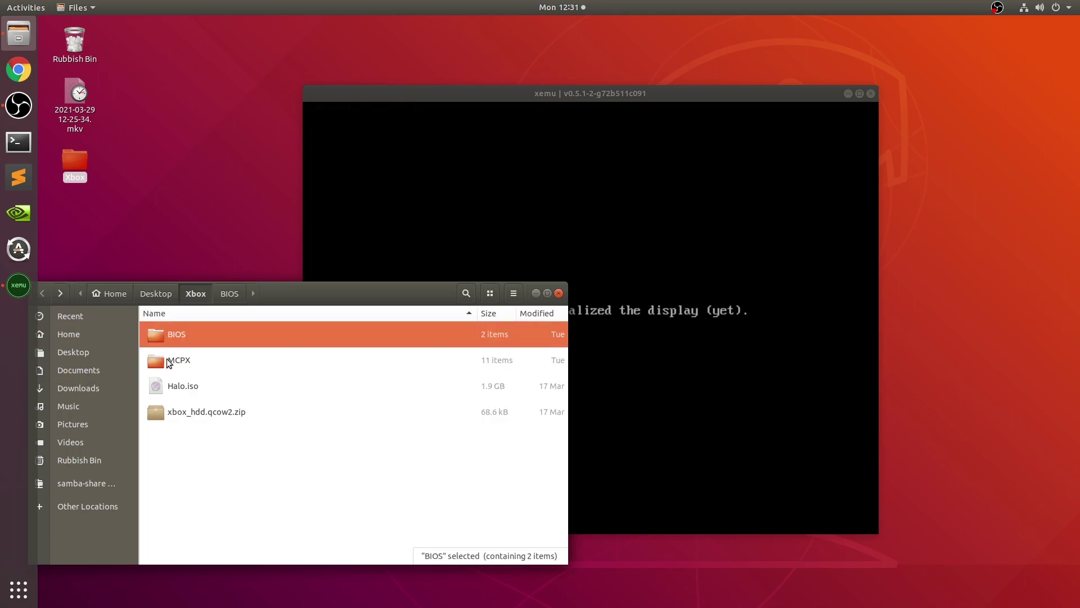
double_click(161, 361)
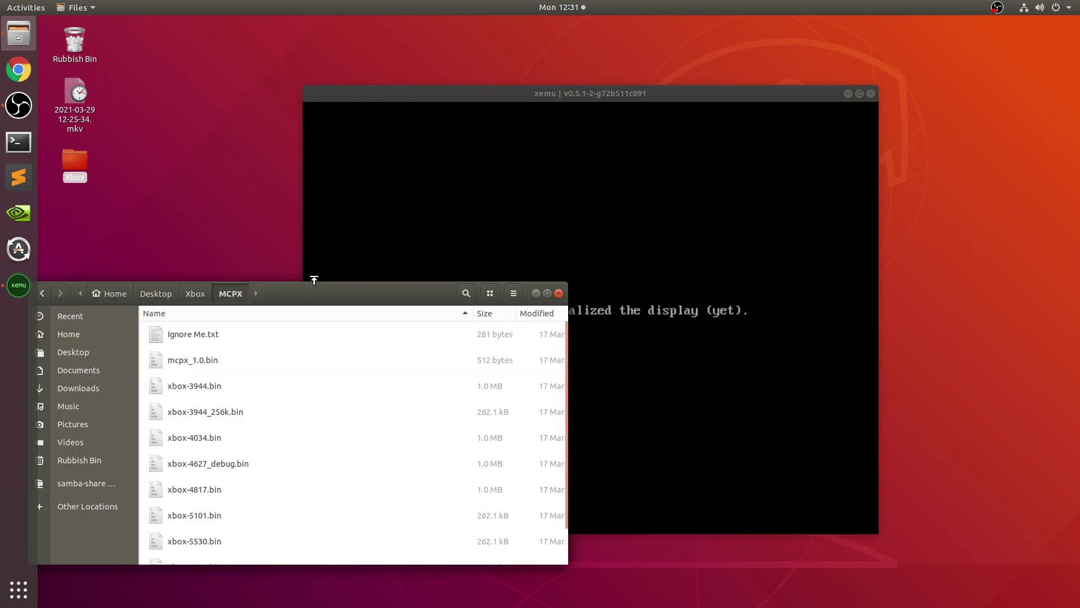
drag(304, 292, 341, 267)
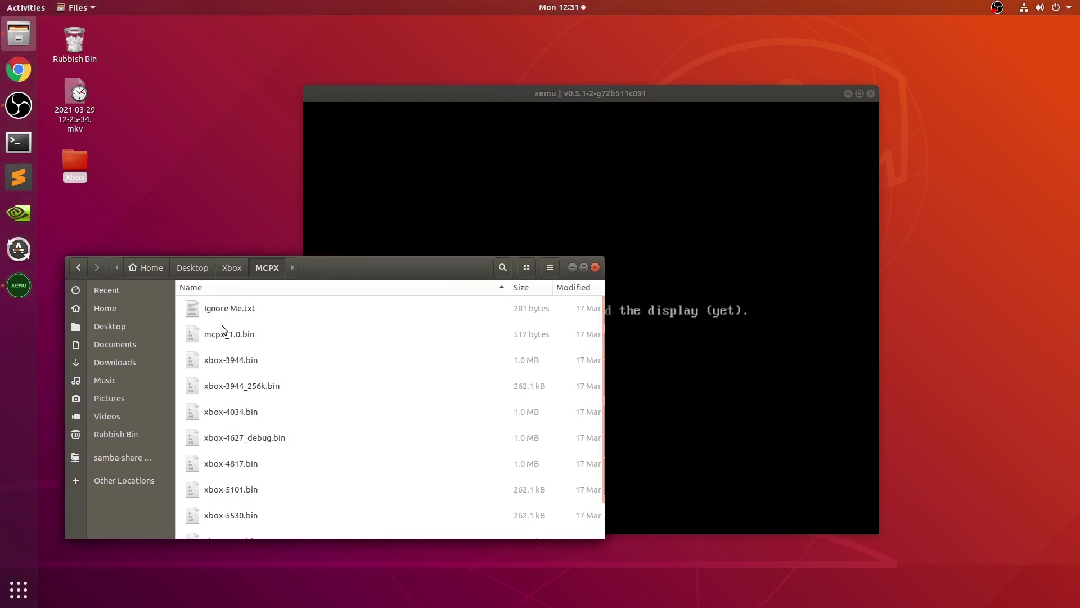
Return to the Xbox folder and extract xbox_hdd.qcow2.zip in place
click(73, 266)
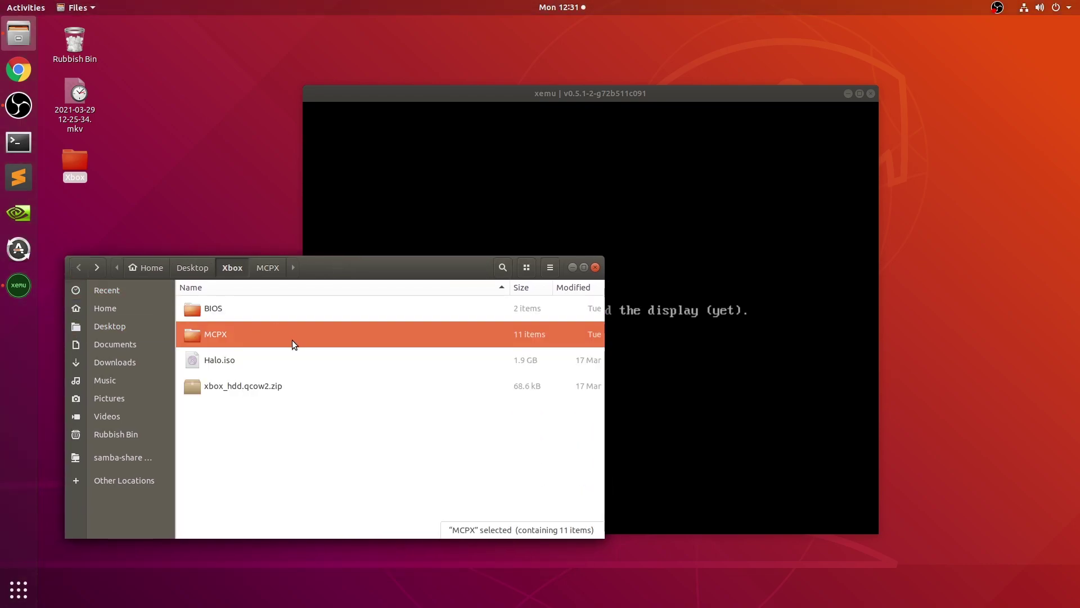
right_click(224, 392)
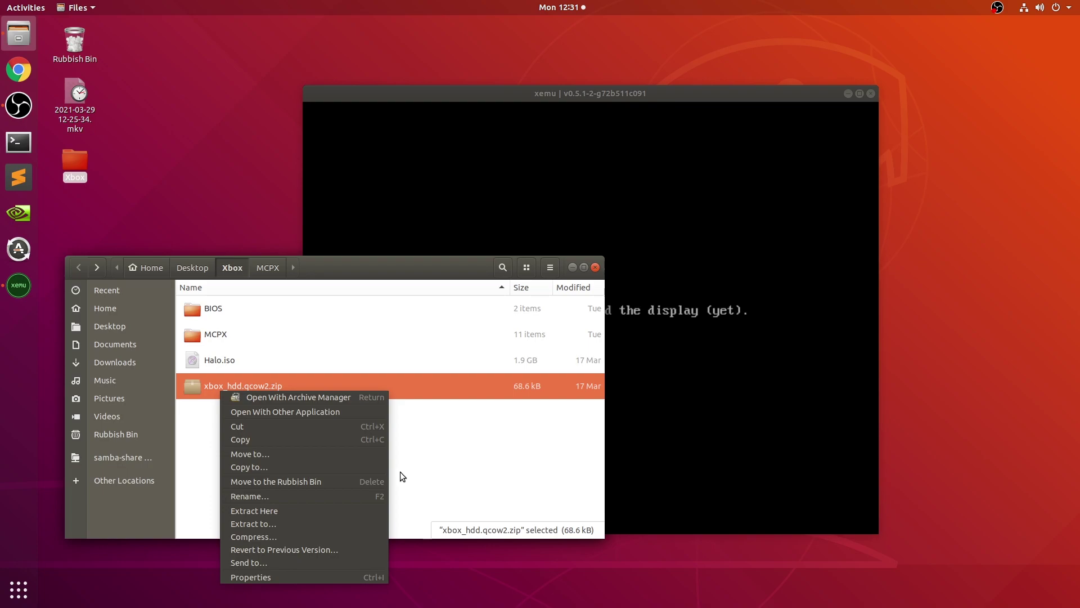
click(288, 508)
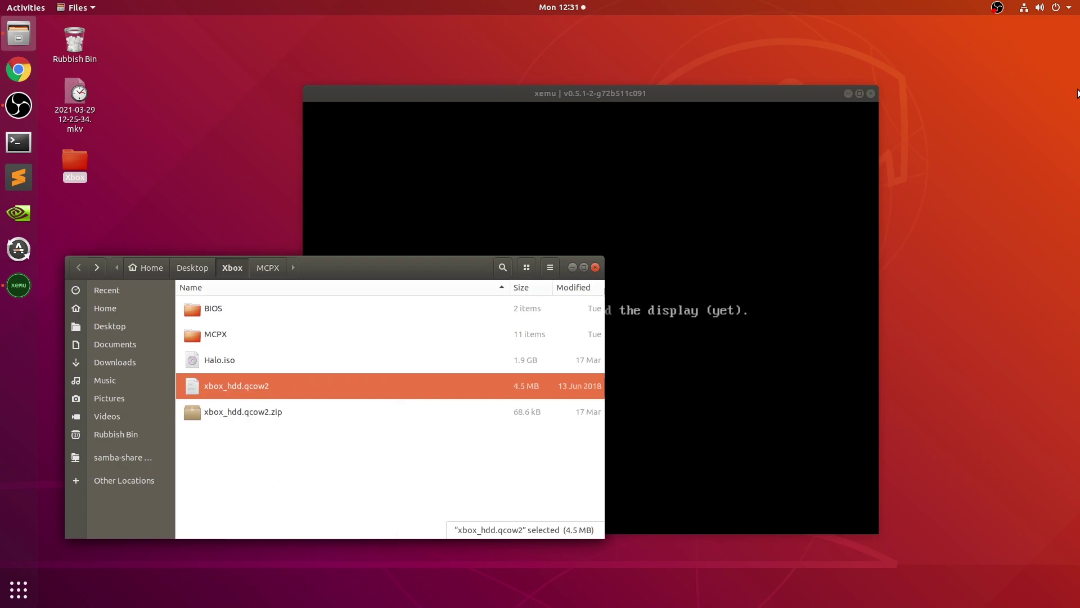
Open xemu's machine settings and set the Flash (BIOS) File to Complex_4627.bin from Desktop/Xbox/BIOS
click(441, 154)
click(319, 109)
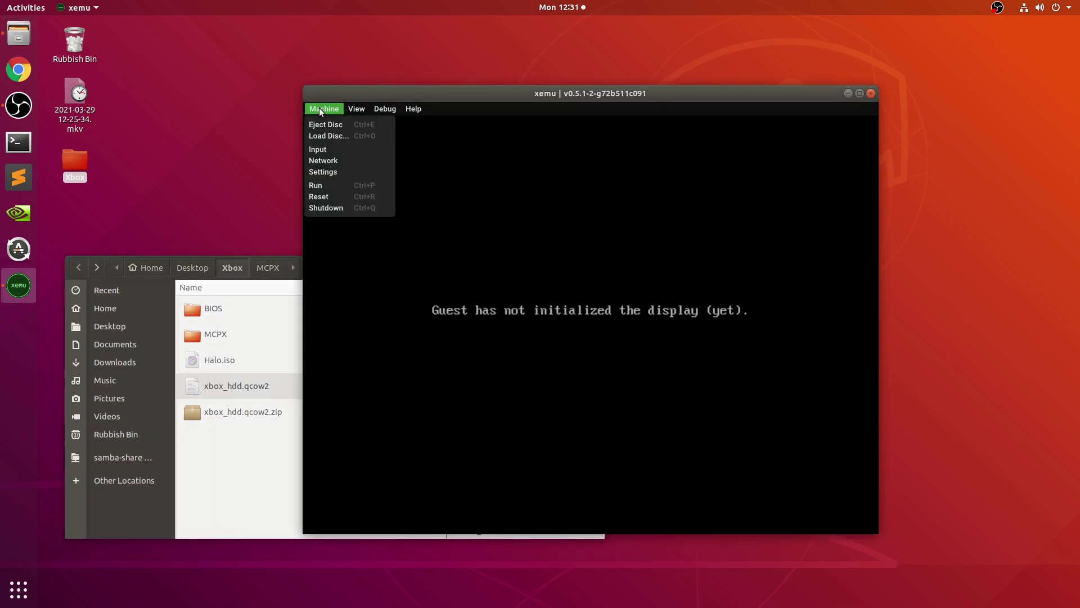
click(318, 173)
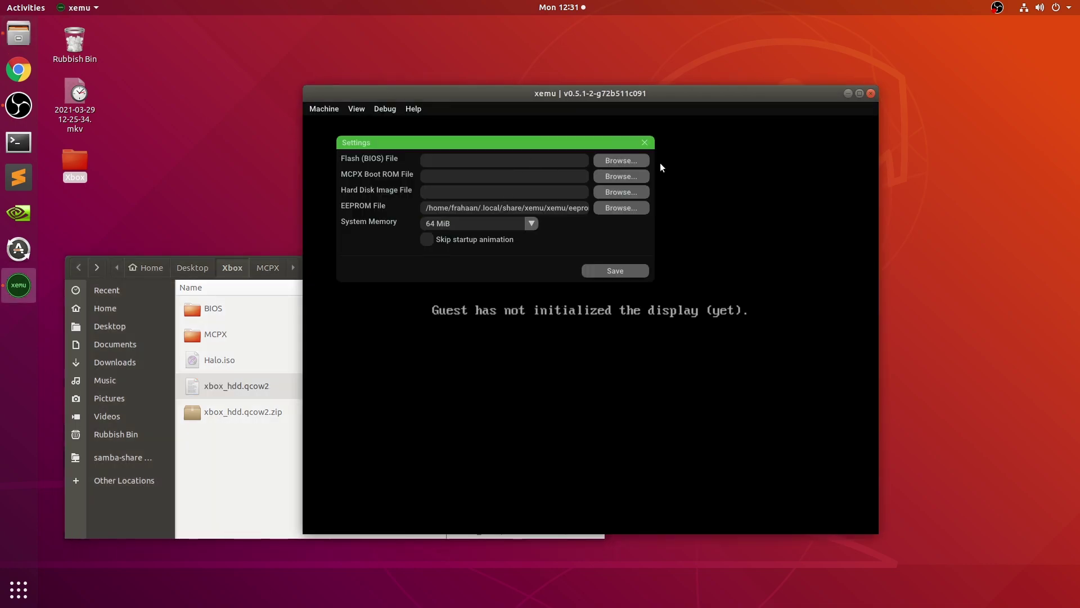
click(621, 161)
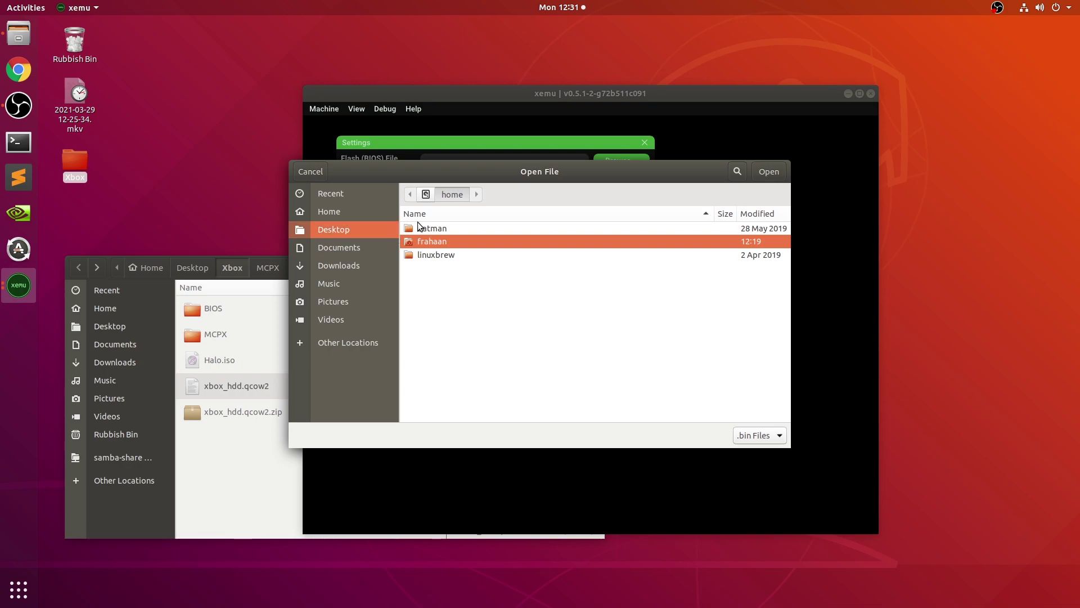
click(334, 227)
click(448, 241)
double_click(449, 241)
double_click(438, 229)
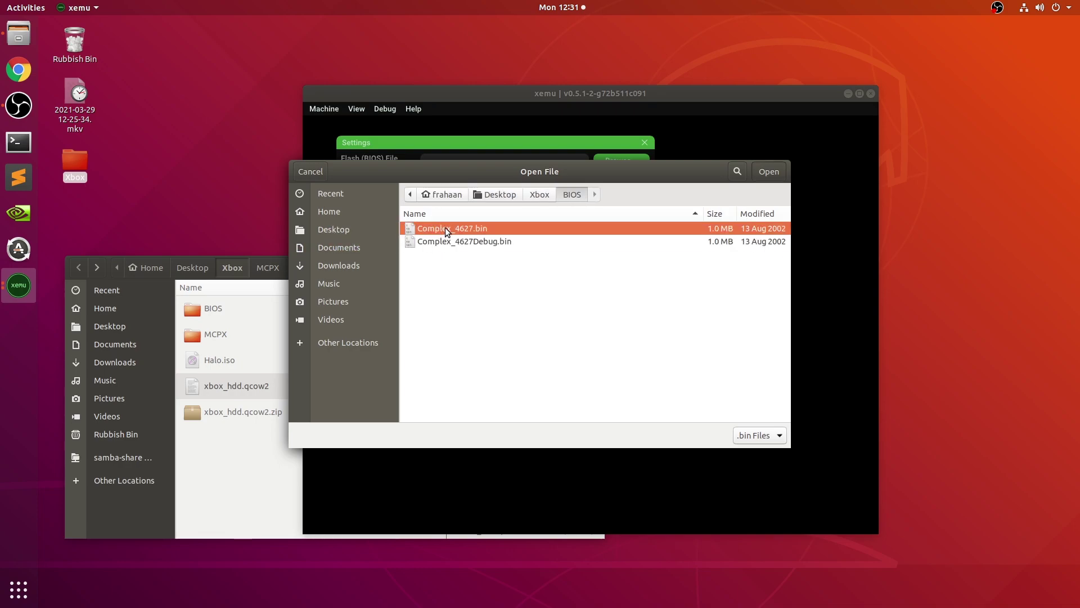
double_click(450, 224)
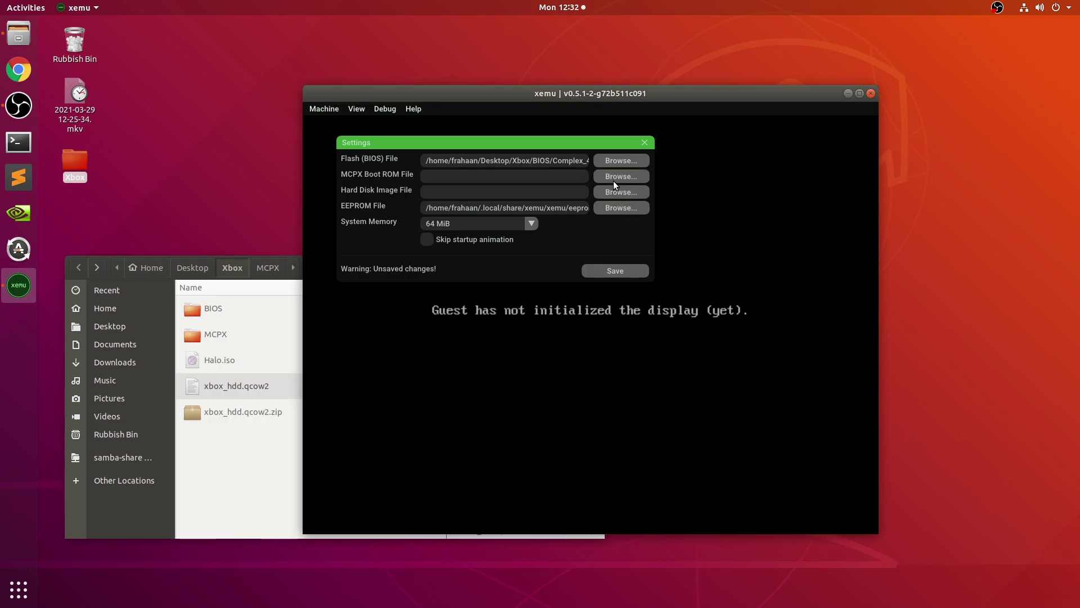
Set the MCPX Boot ROM File to mcpx_1.0.bin from Desktop/Xbox/MCPX
click(614, 180)
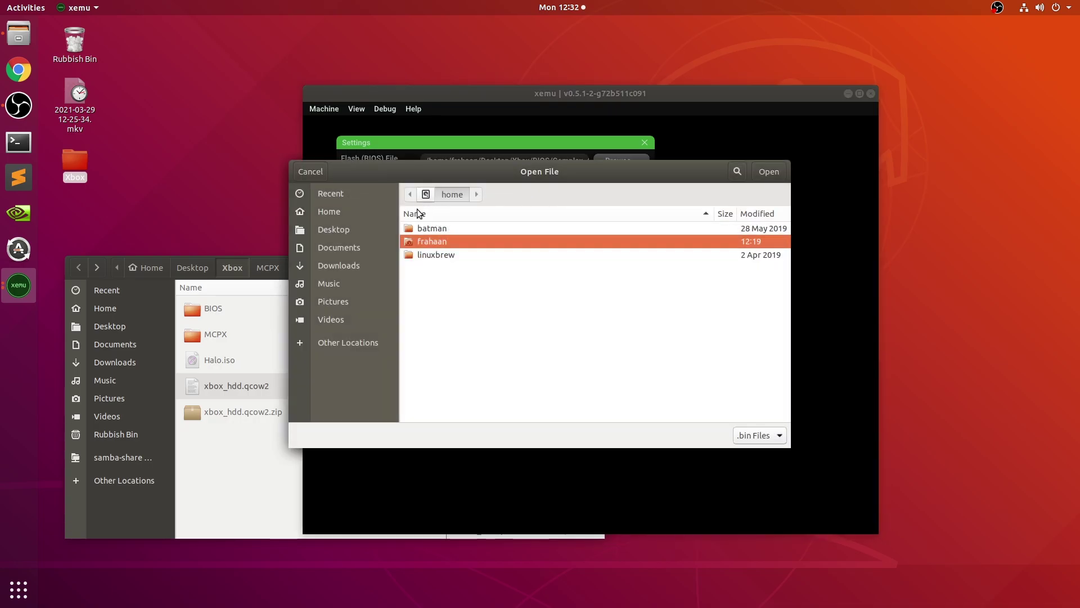
click(337, 235)
click(451, 241)
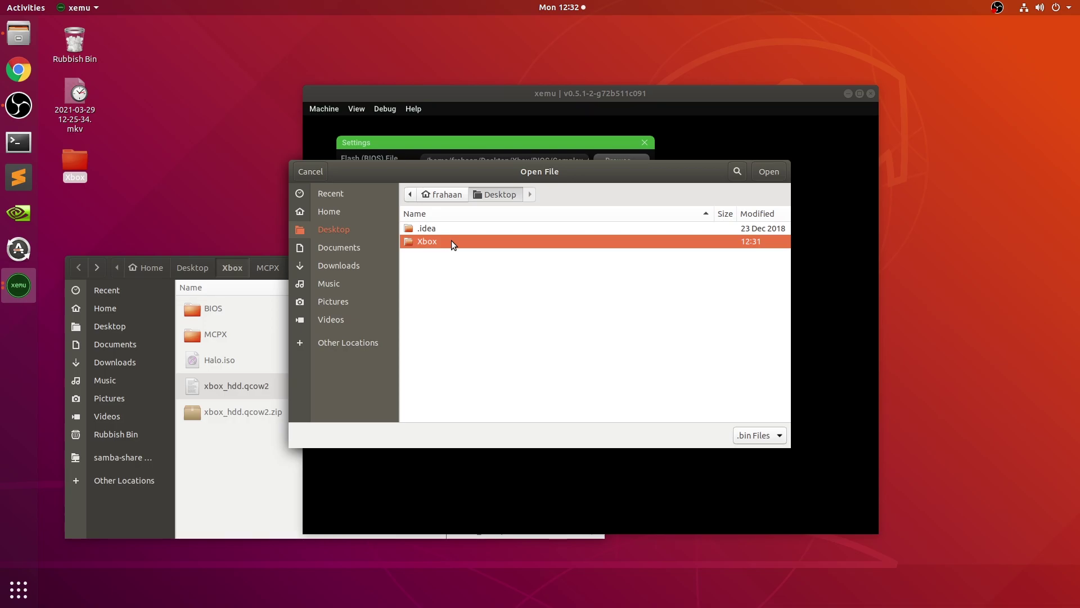
double_click(447, 239)
double_click(446, 240)
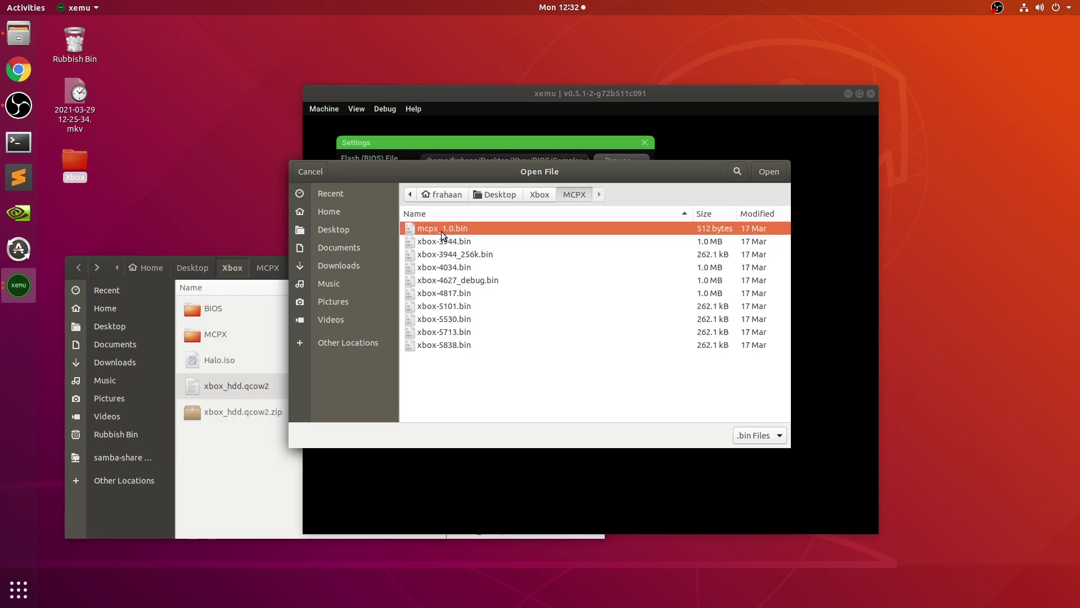
double_click(441, 229)
Set the Hard Disk Image File to xbox_hdd.qcow2 from the Desktop/Xbox folder
click(621, 192)
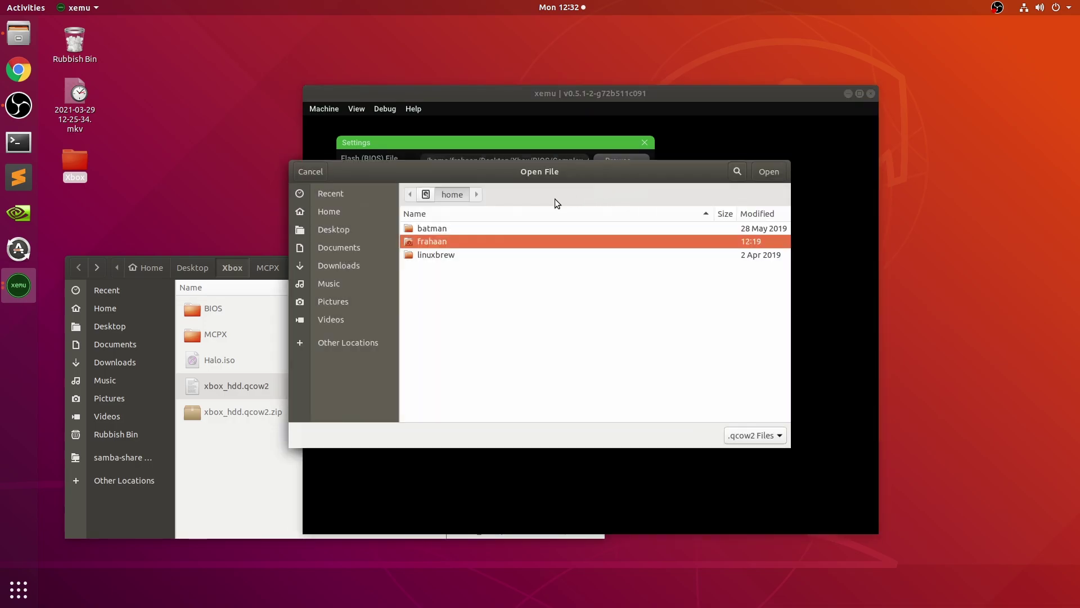
click(335, 231)
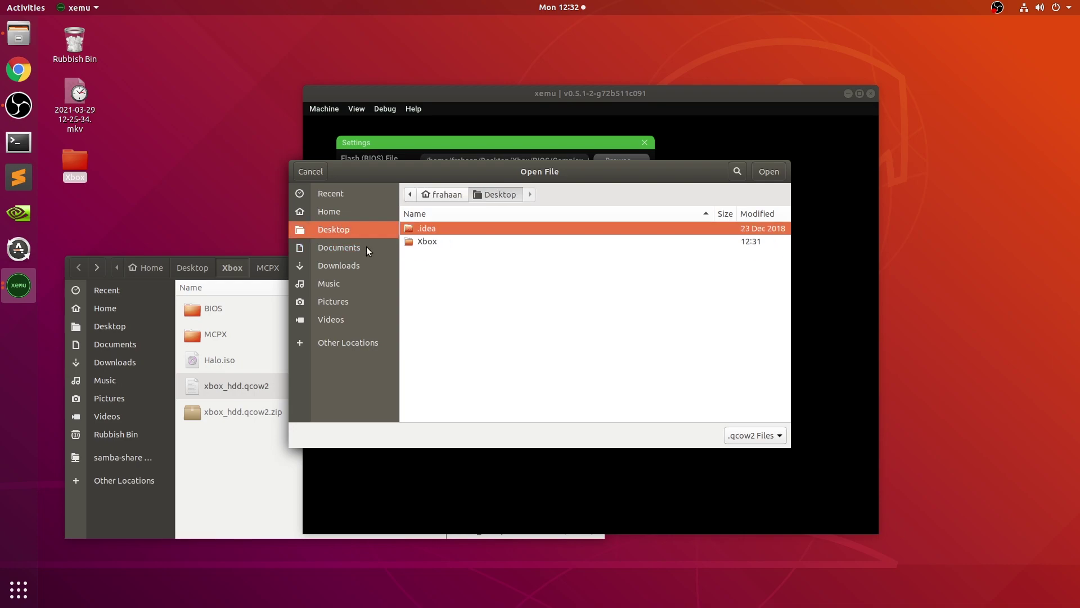
click(418, 241)
double_click(419, 241)
double_click(418, 253)
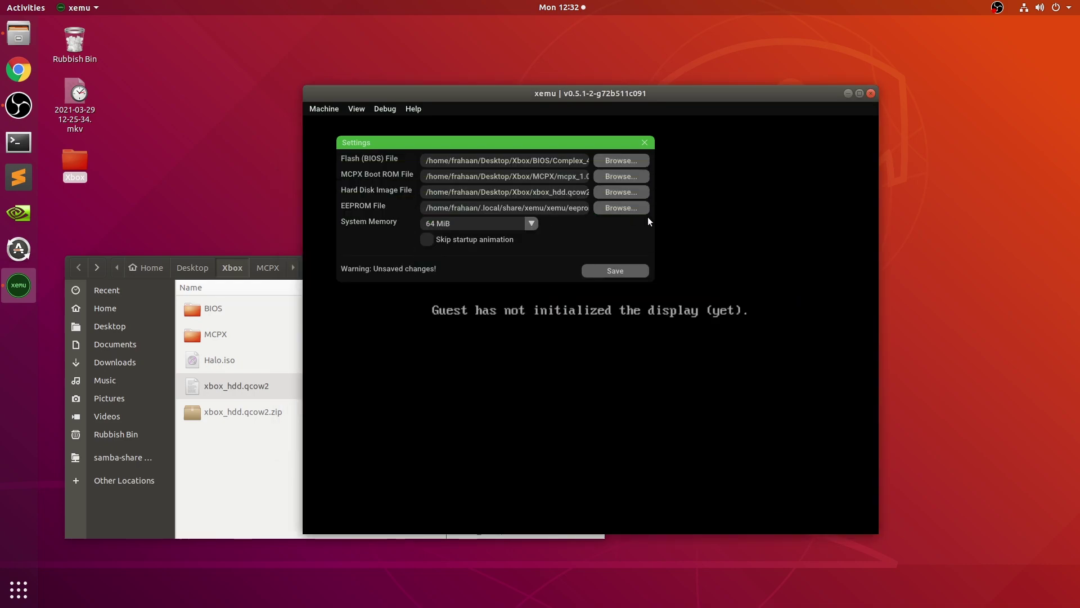
Check the System Memory options, keep 64 MiB, and save the machine settings
click(533, 224)
click(580, 231)
click(595, 272)
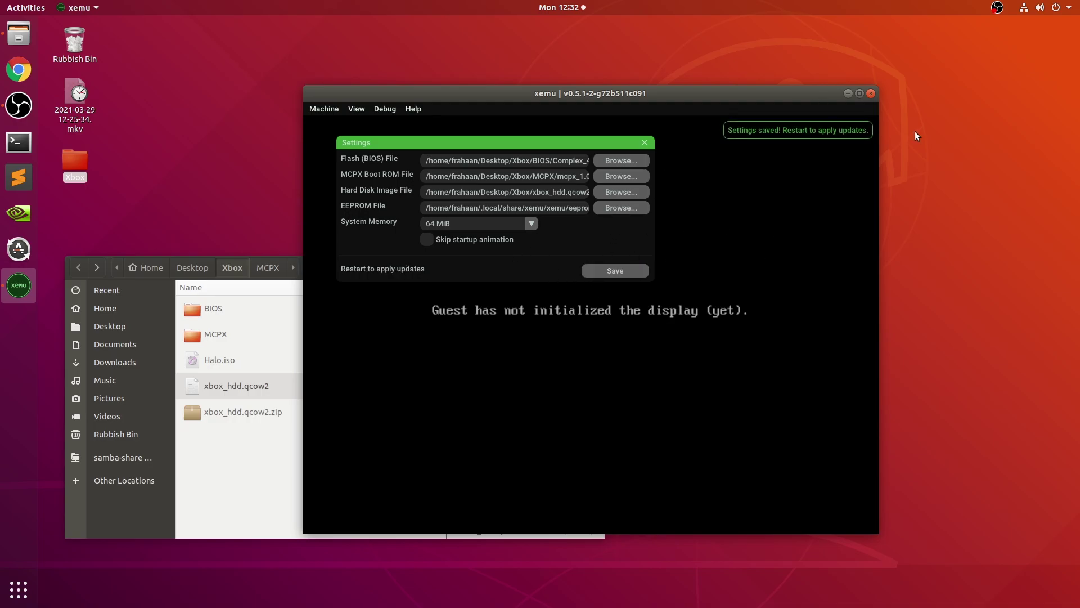
Restart xemu to apply the saved settings by closing it and launching it again from the application search
click(871, 93)
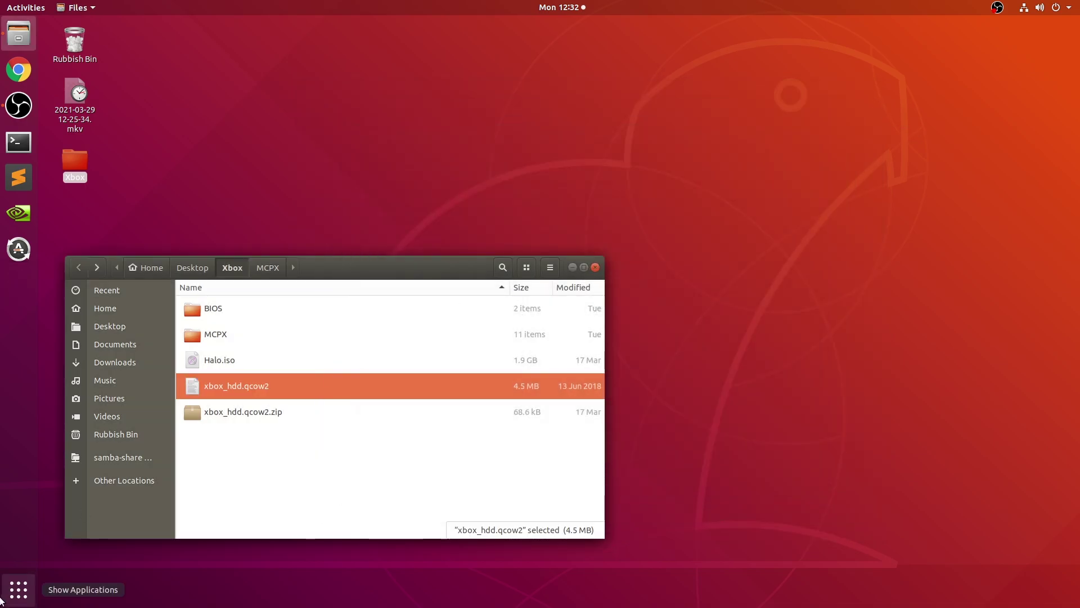
click(19, 589)
text(xemu)
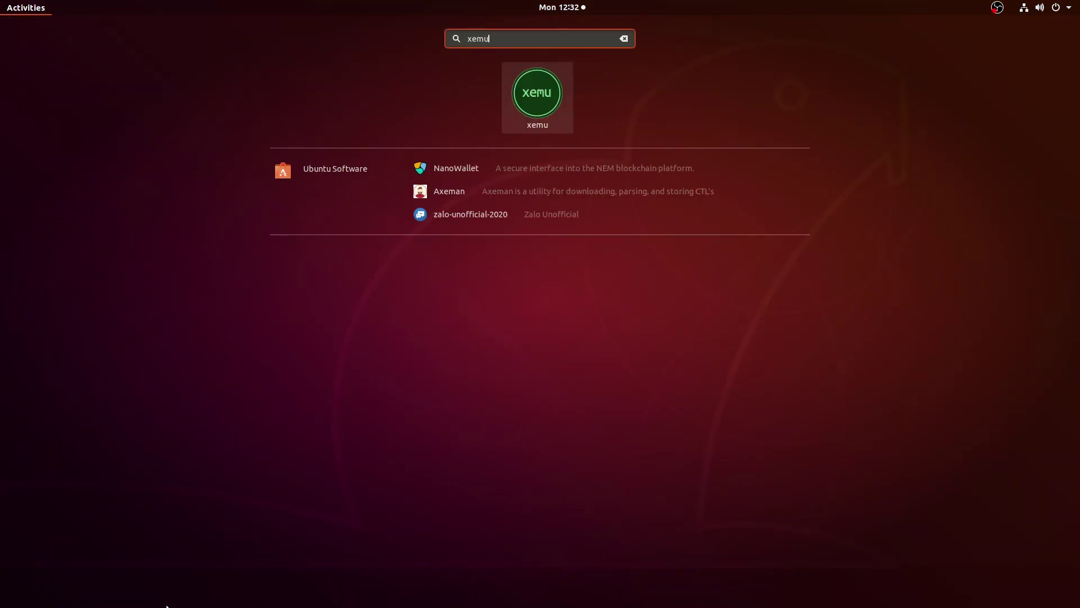
key(Return)
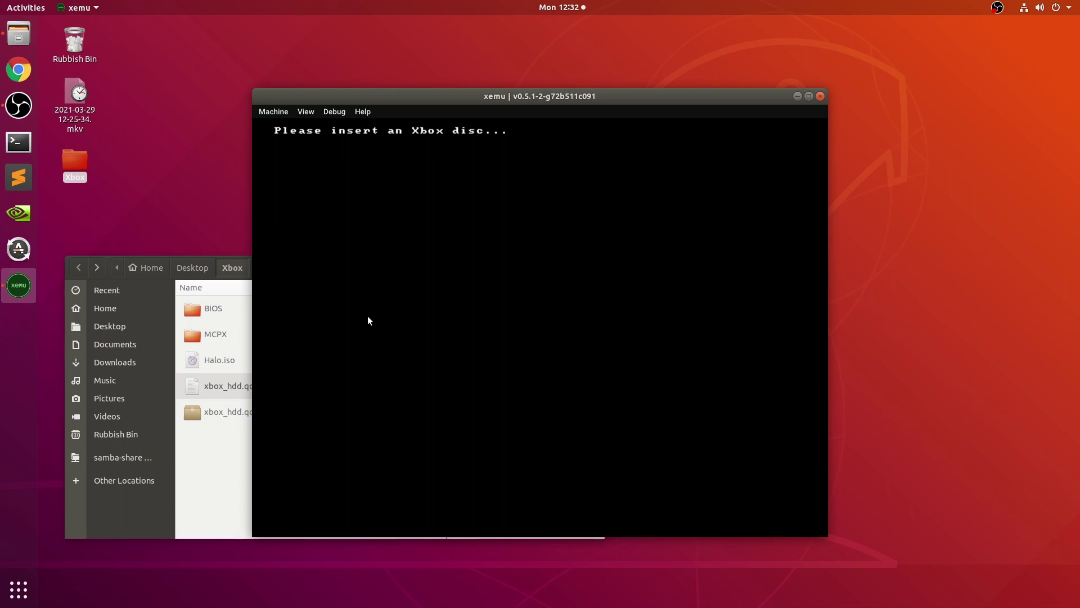
Review the four controller ports in the input settings and assign Keyboard as the input device for port 1
click(277, 113)
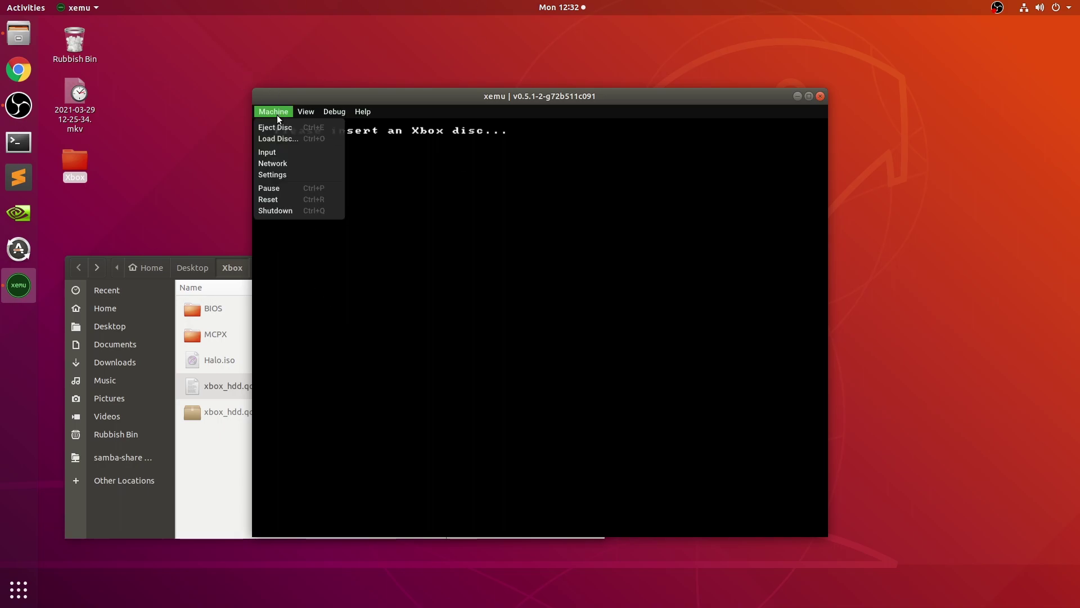
click(270, 152)
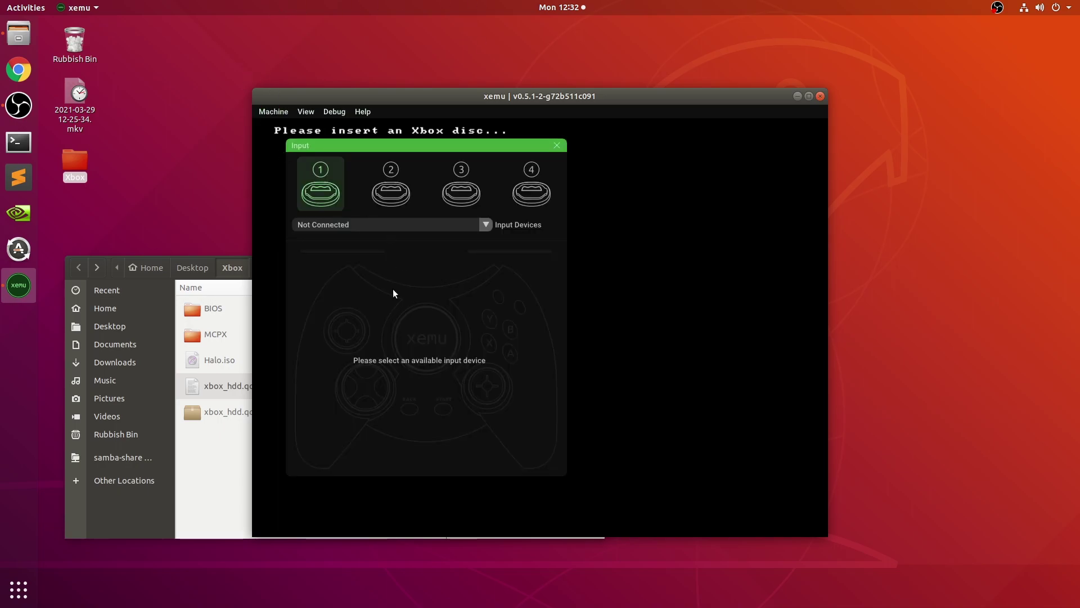
click(397, 192)
click(479, 189)
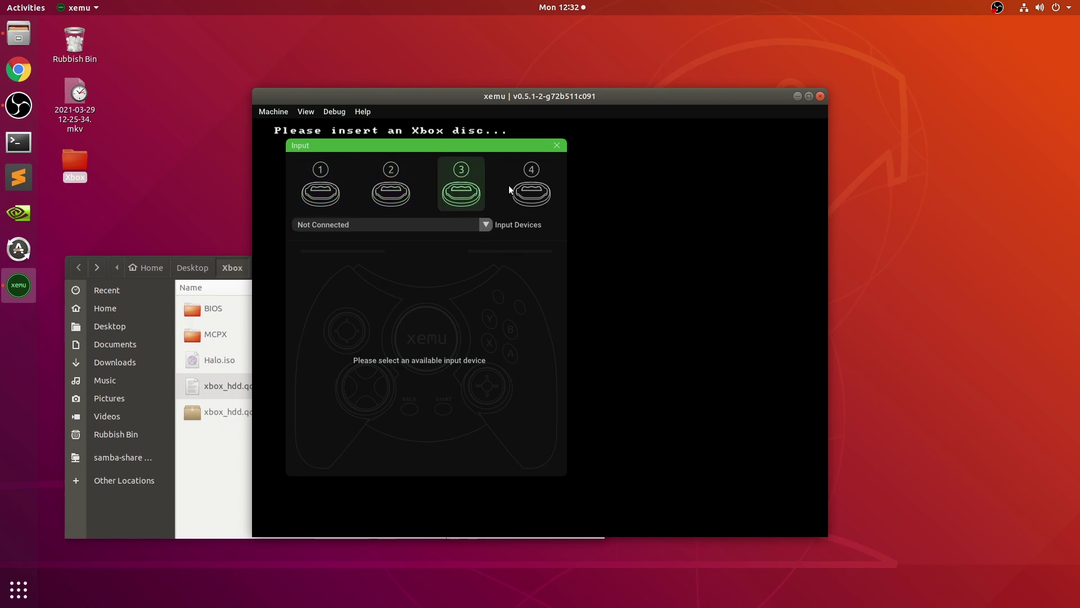
click(526, 192)
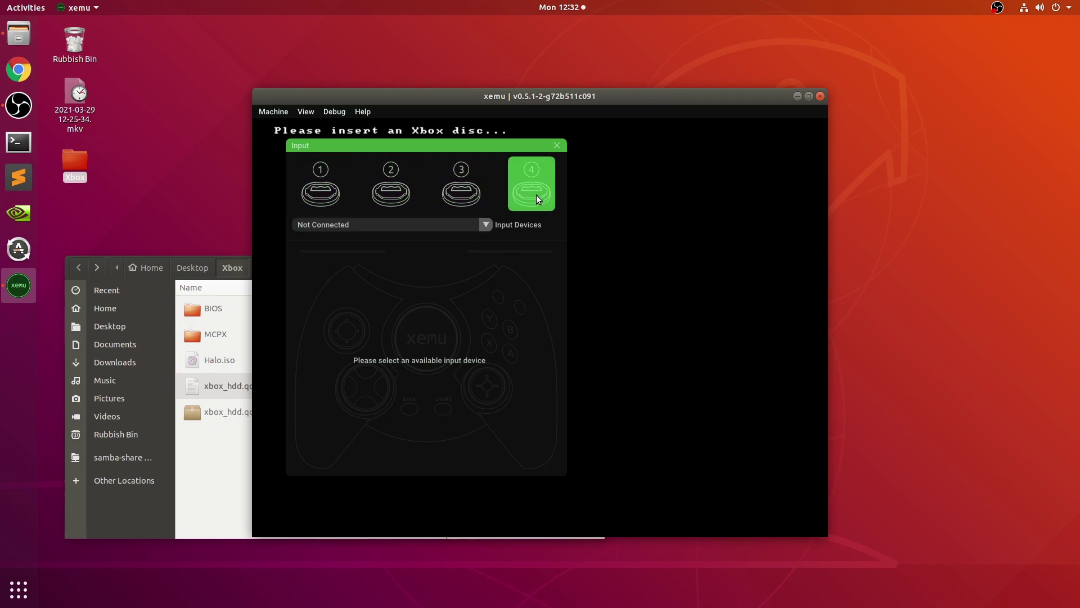
click(385, 197)
click(321, 194)
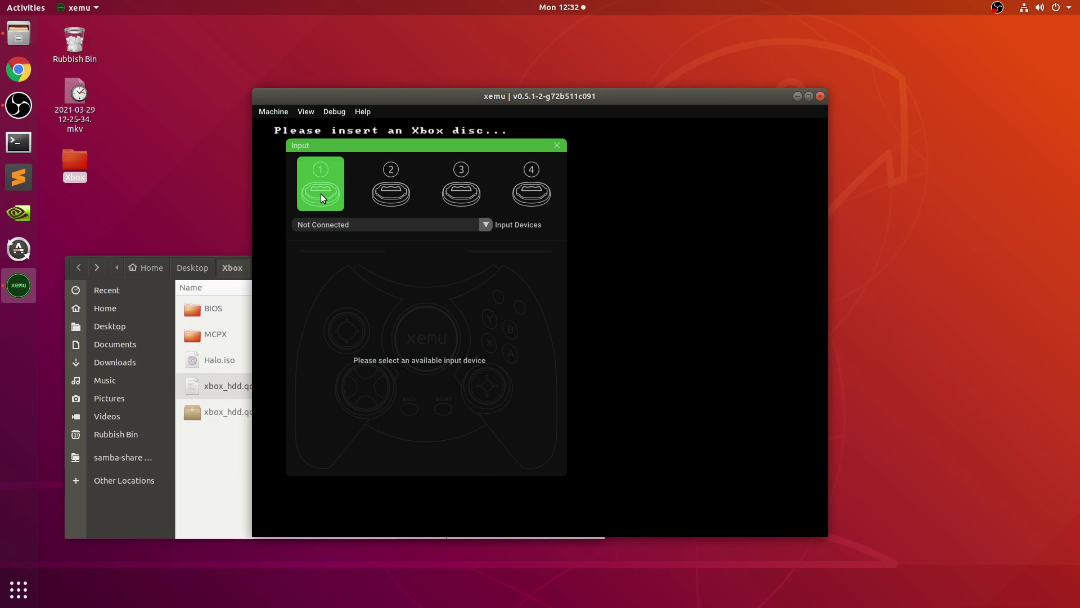
click(345, 227)
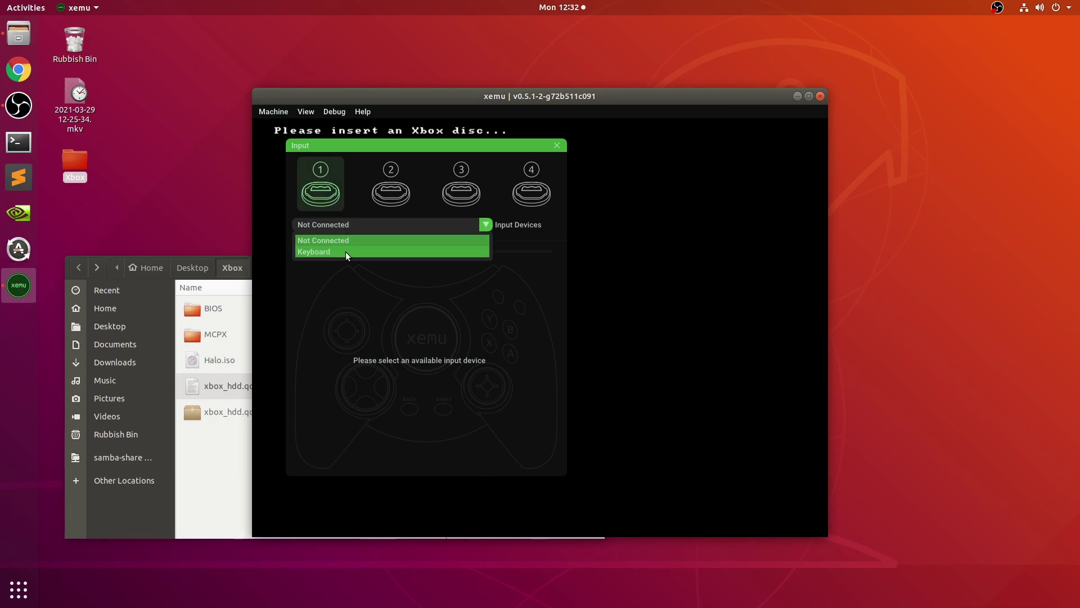
click(345, 252)
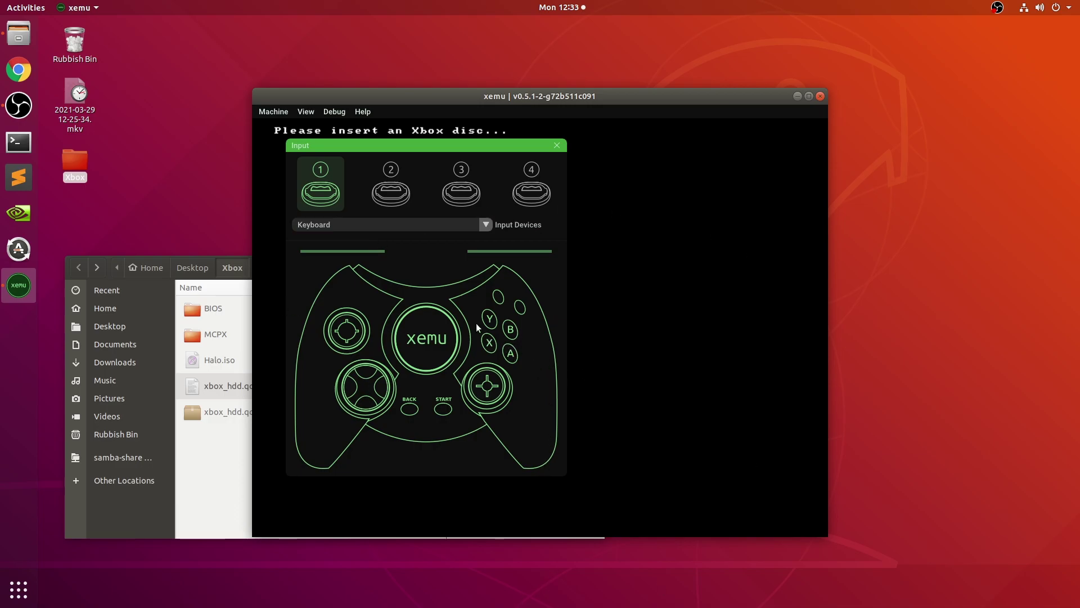
click(557, 145)
Check the network attachment options, keeping User (NAT) without enabling the network
click(282, 110)
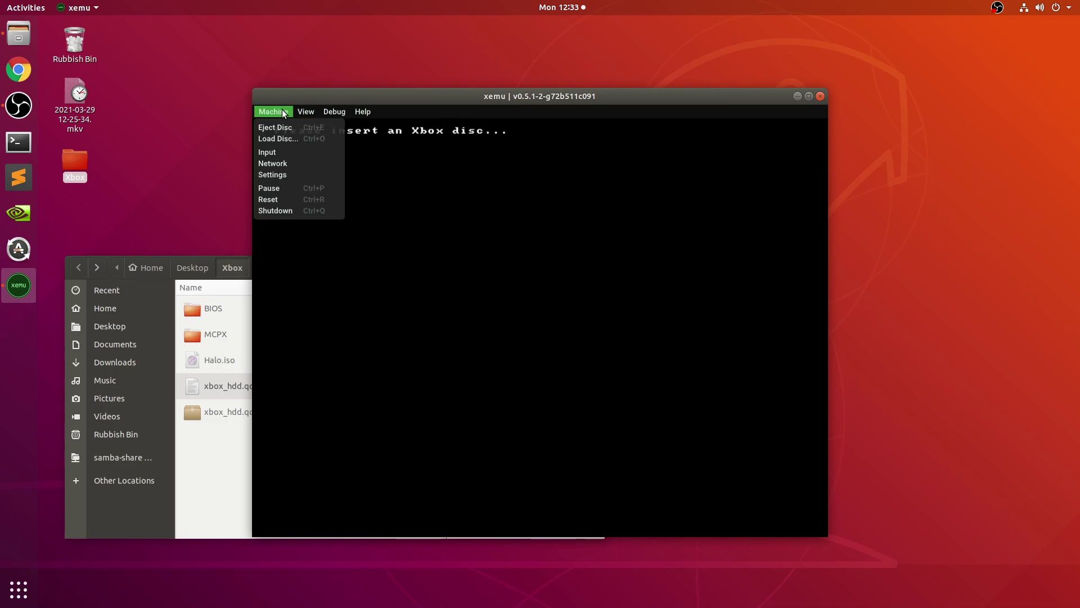
click(290, 165)
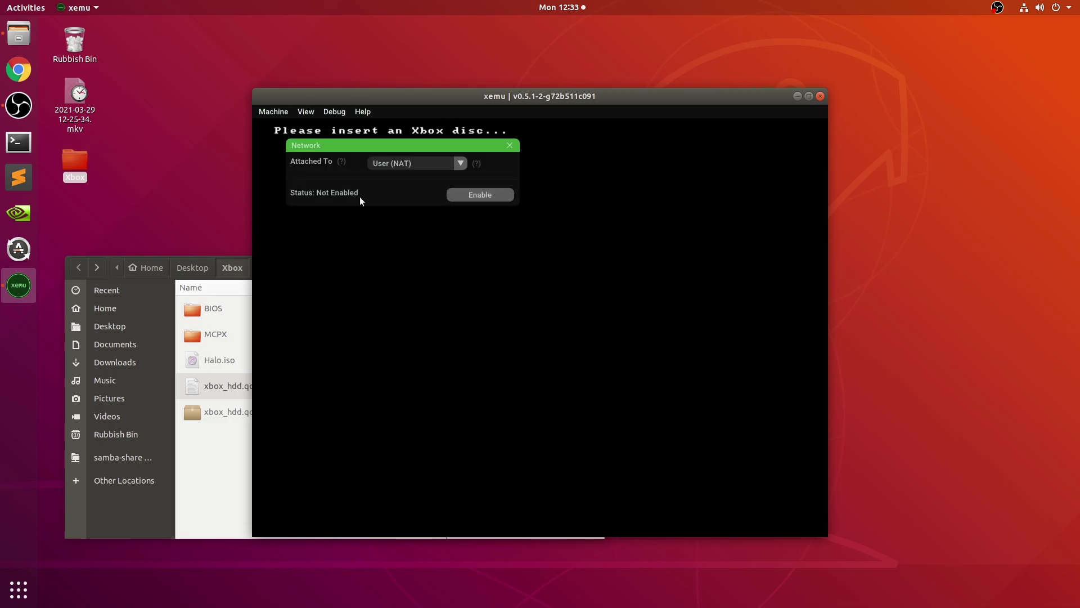
click(403, 164)
click(394, 176)
click(510, 145)
Try the 2x UI scale and the fullscreen view, restoring the 1x scale and windowed display
click(284, 111)
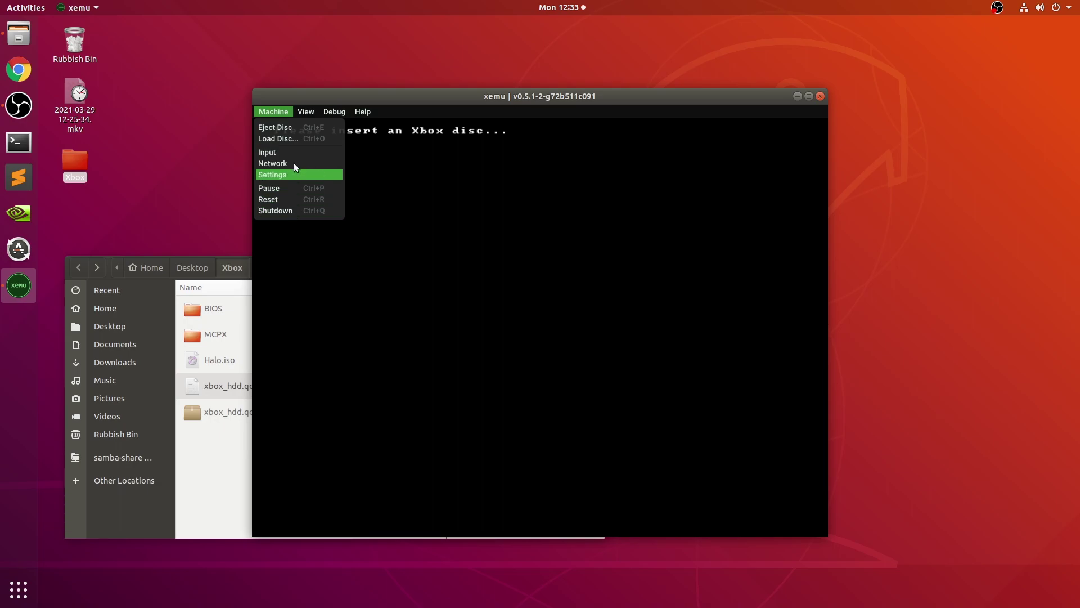
mouse_move(306, 115)
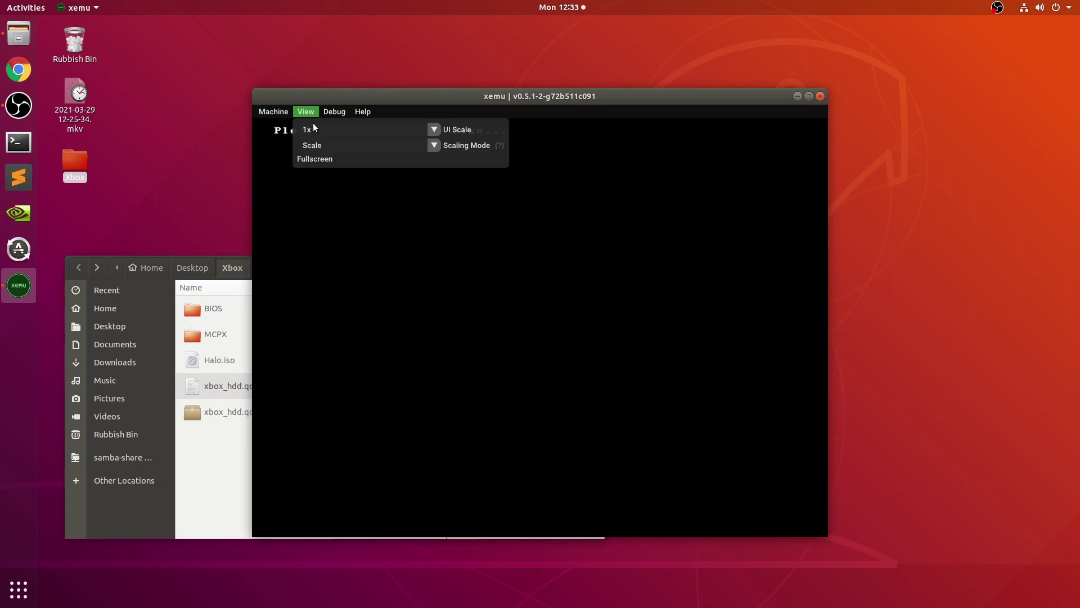
click(411, 136)
click(362, 154)
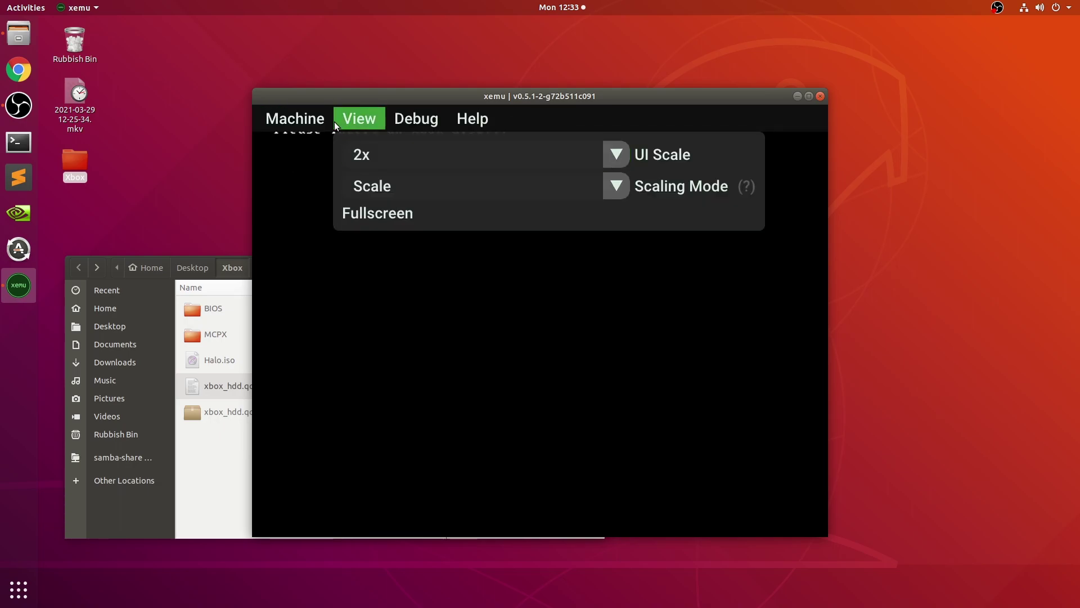
click(364, 147)
click(353, 181)
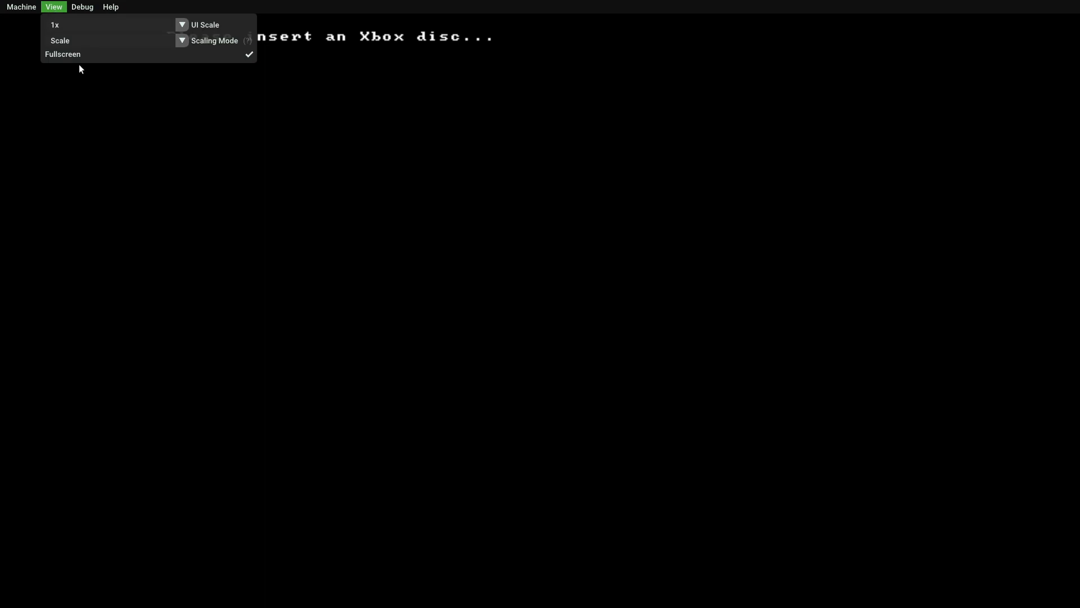
click(80, 55)
Look through the Monitor, Audio and Video debug windows, closing each one after viewing it
click(326, 112)
click(334, 128)
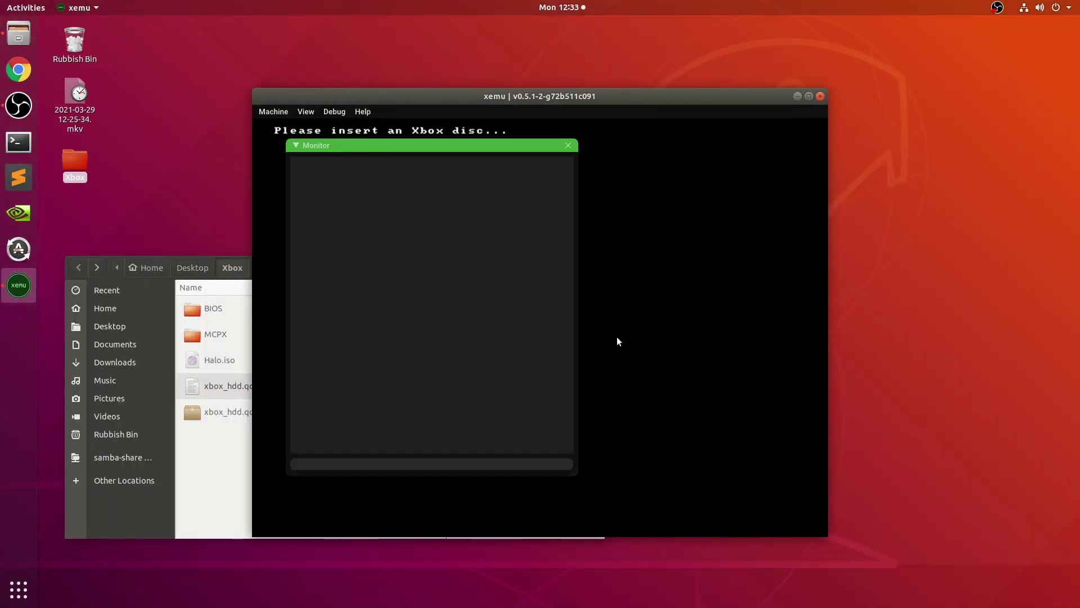
click(565, 142)
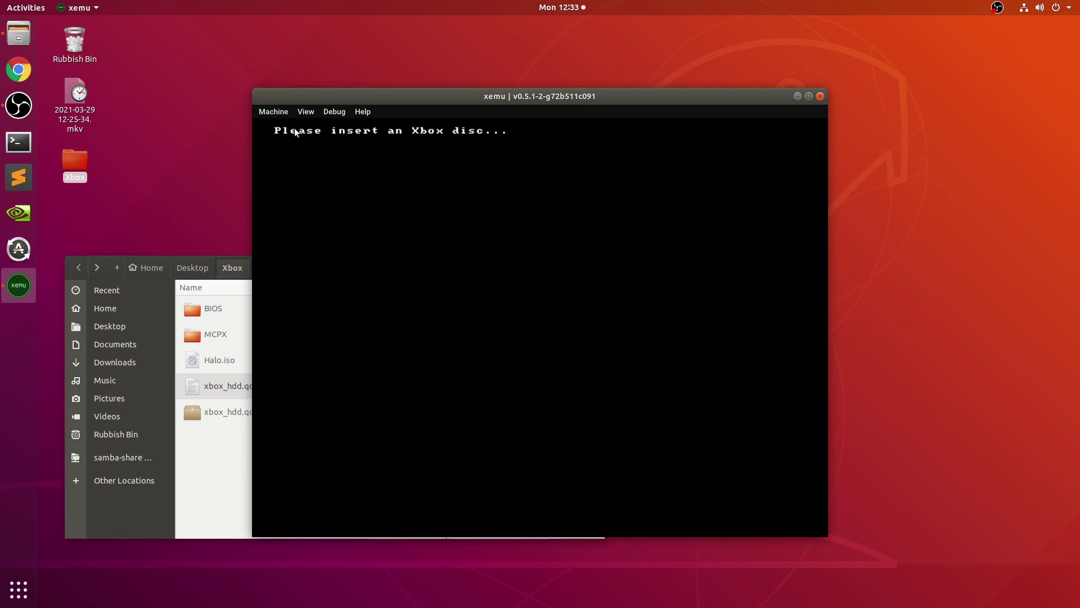
click(328, 110)
click(350, 140)
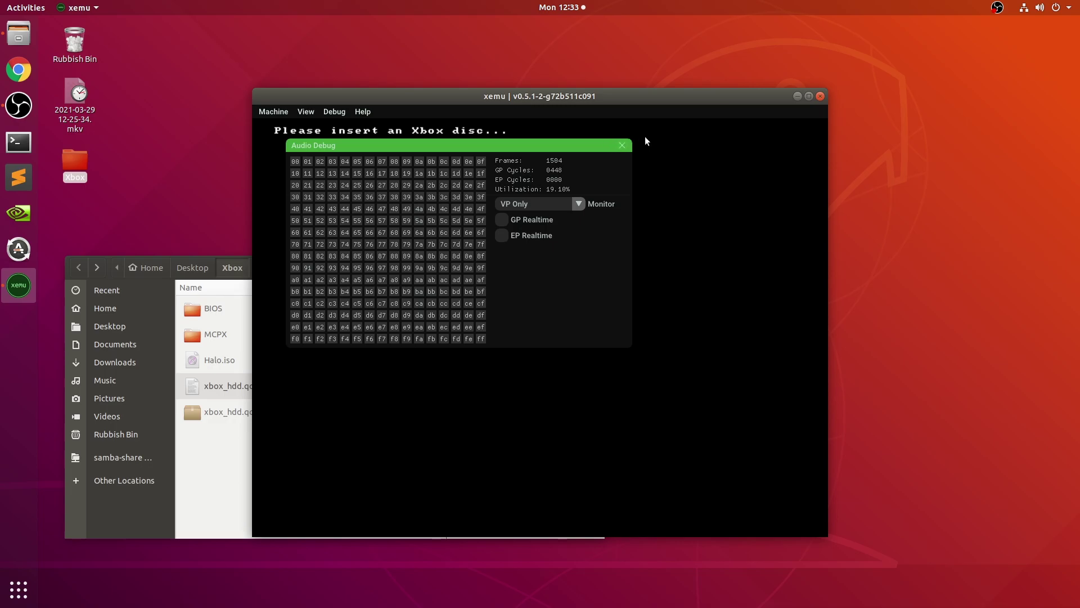
click(624, 143)
click(333, 110)
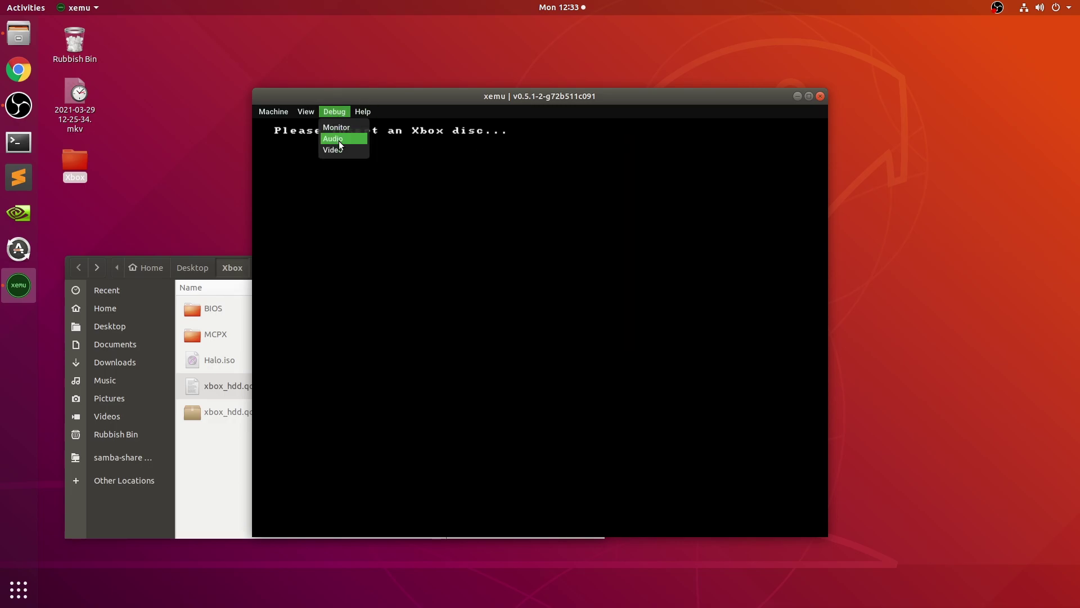
click(339, 141)
mouse_move(441, 172)
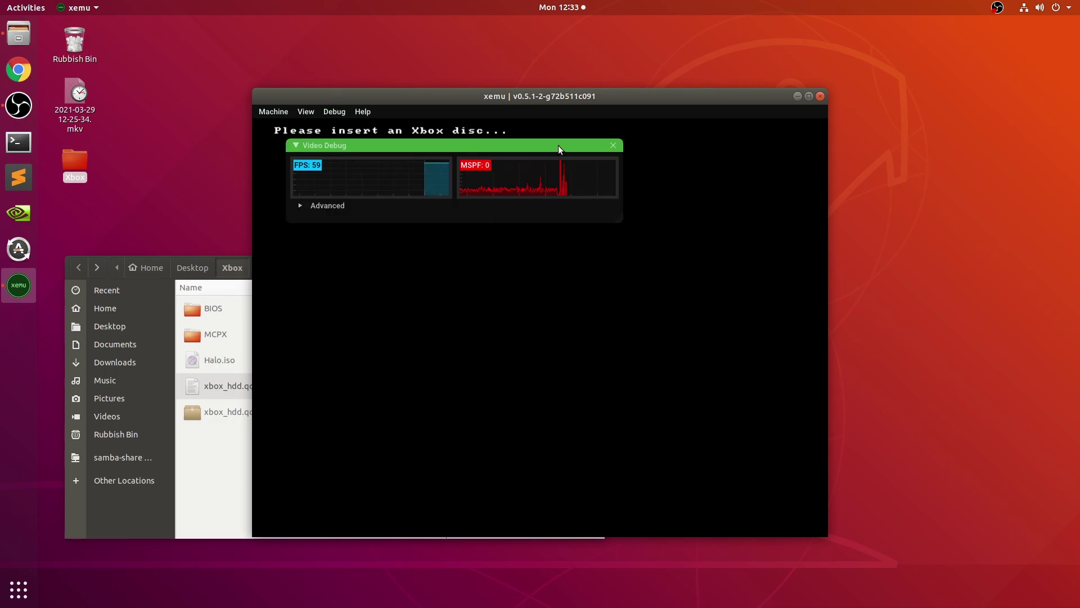
click(613, 145)
Examine the Report Compatibility form, including its playability and description fields, and close it without sending a report
click(357, 113)
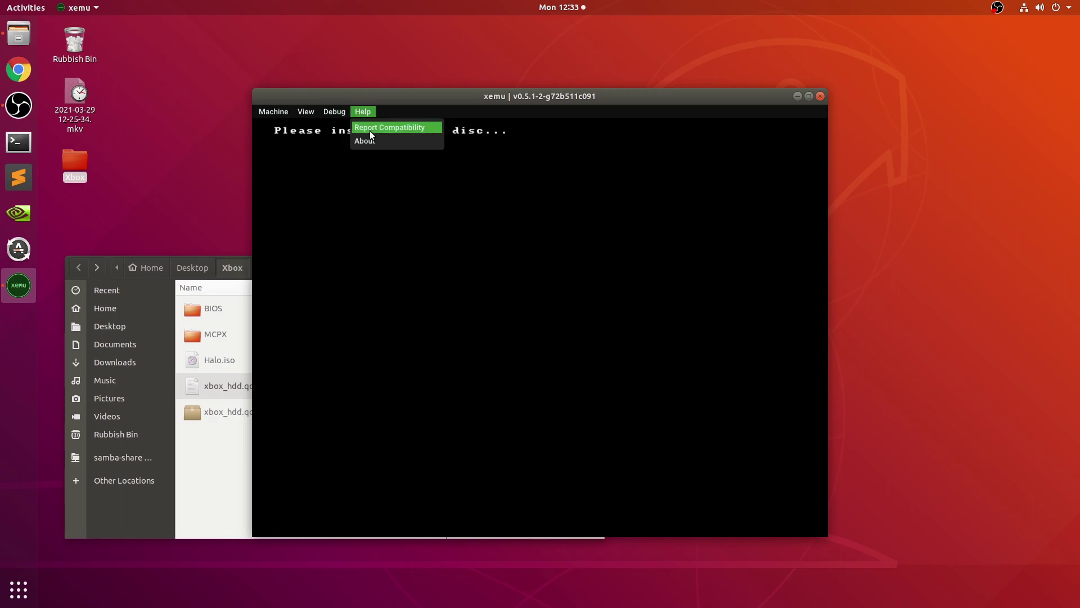
click(370, 130)
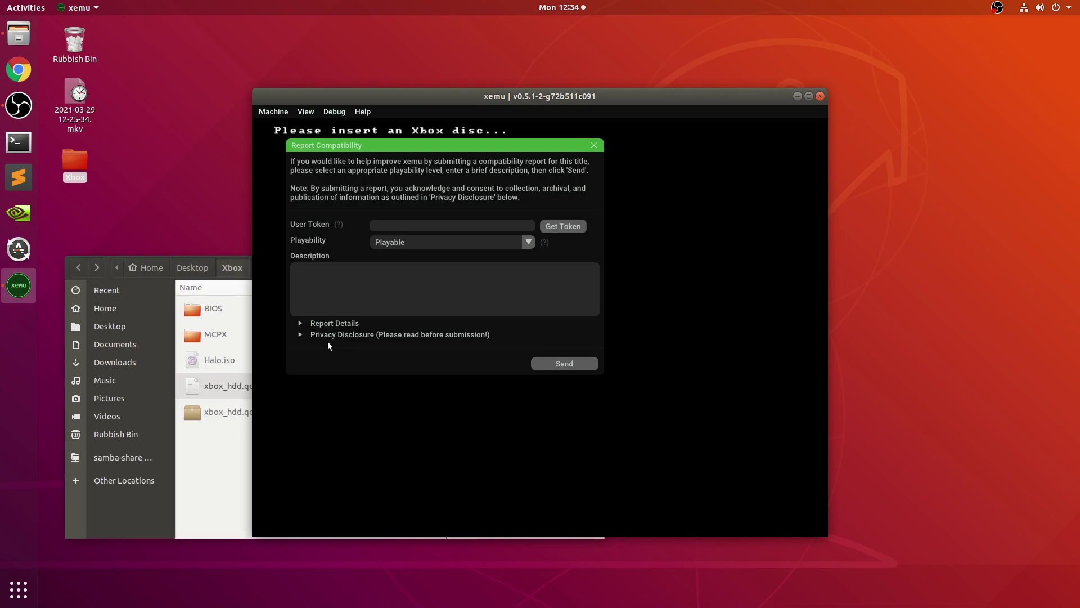
click(400, 280)
click(533, 272)
click(594, 145)
Load the Halo.iso disc image from the Desktop/Xbox folder
click(257, 111)
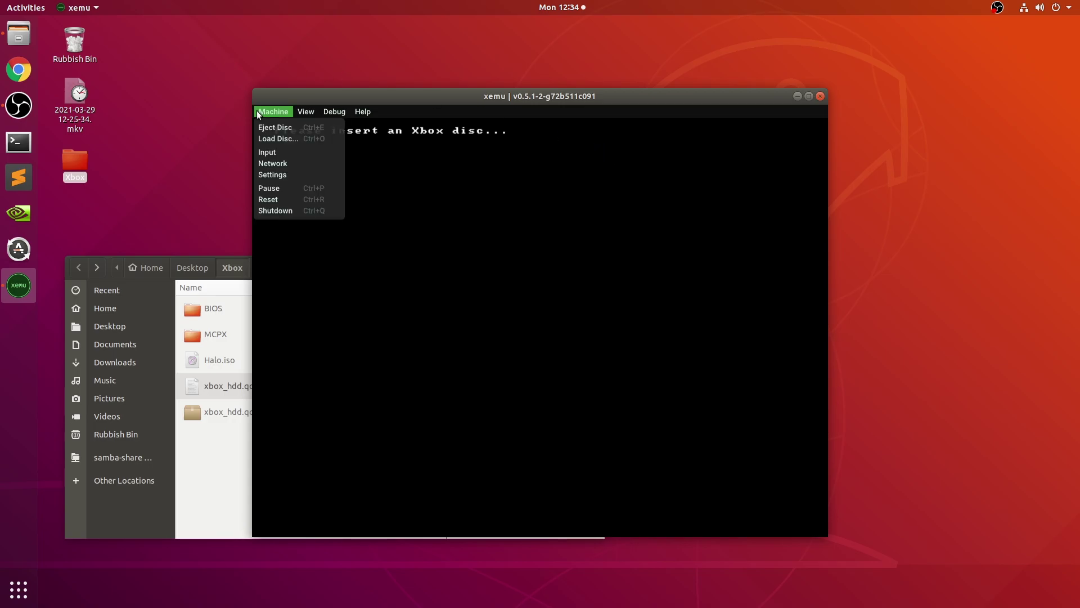
click(269, 136)
key(Escape)
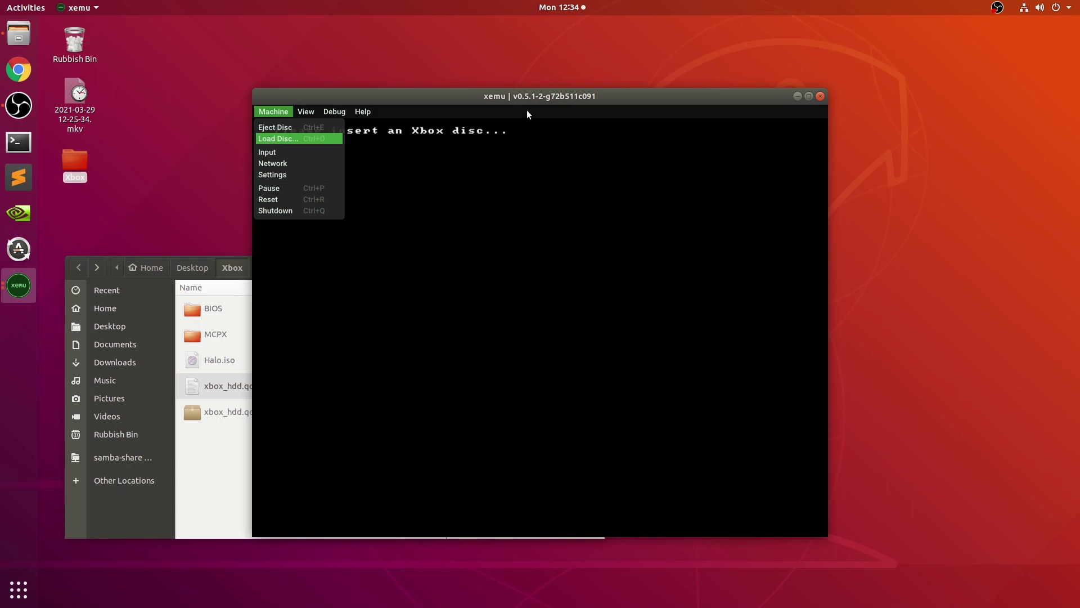
drag(522, 98, 614, 89)
click(348, 427)
click(312, 235)
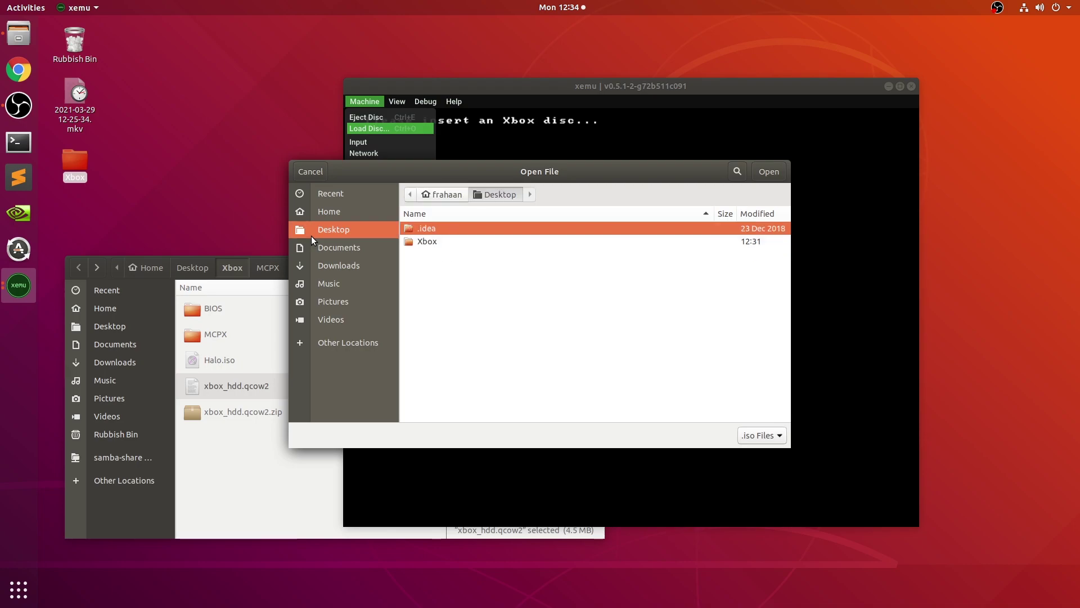
double_click(453, 241)
double_click(443, 255)
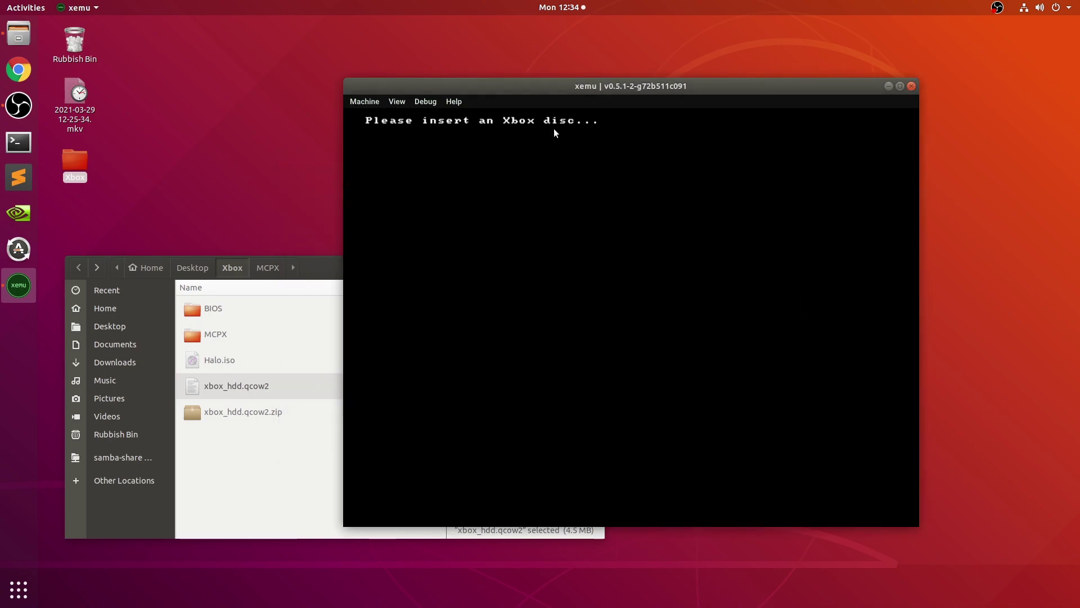
Reset the emulated machine to boot the loaded disc and reposition the emulator window
click(364, 101)
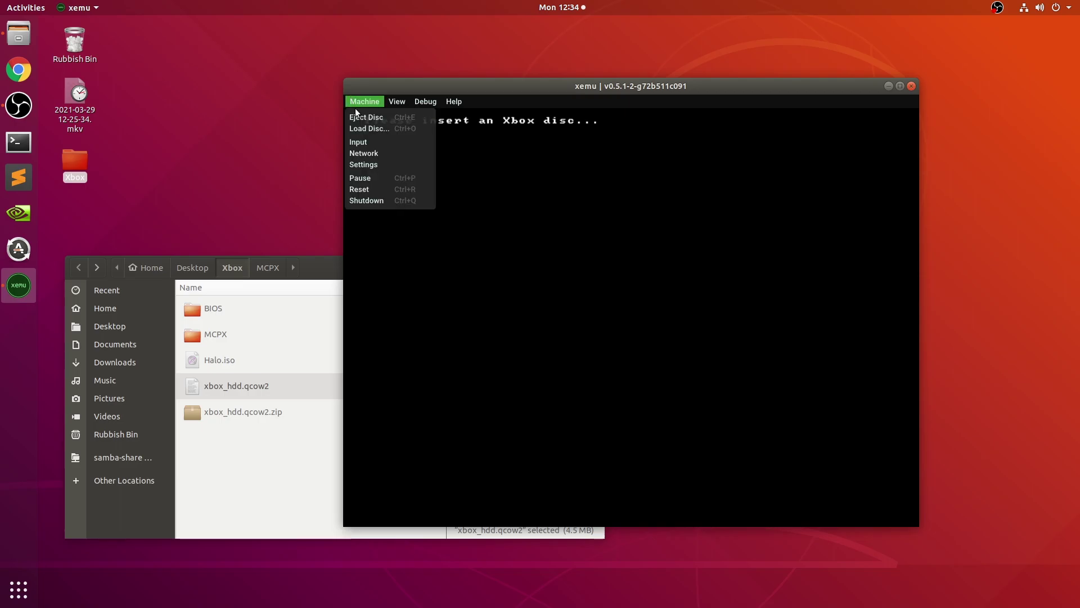
click(356, 189)
drag(458, 88, 400, 84)
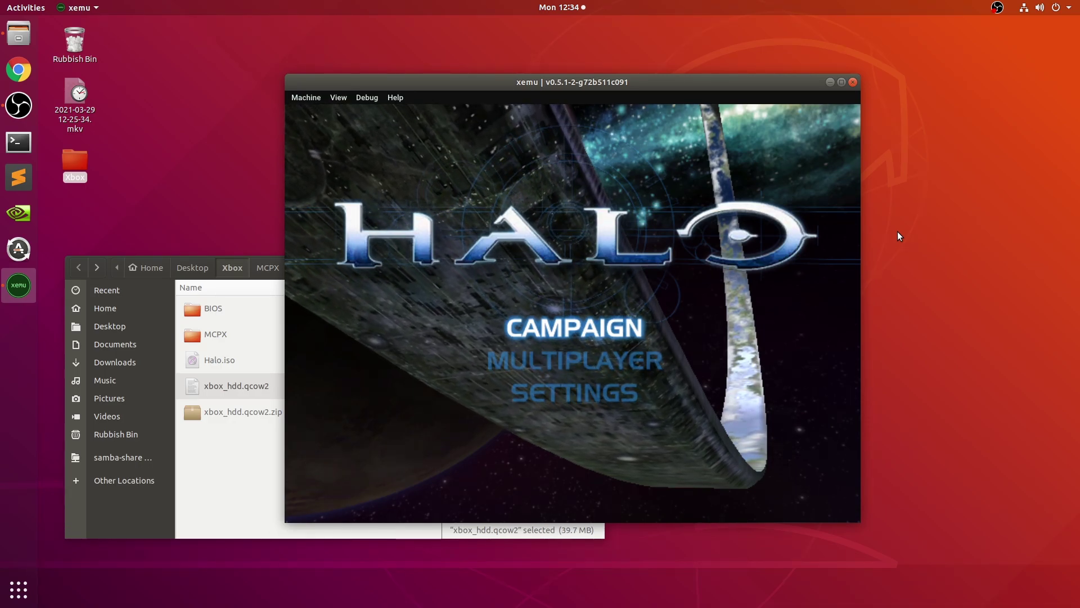
Start the Halo campaign from the game's main menu, accepting New001 as the player profile name
key(Down)
key(Down)
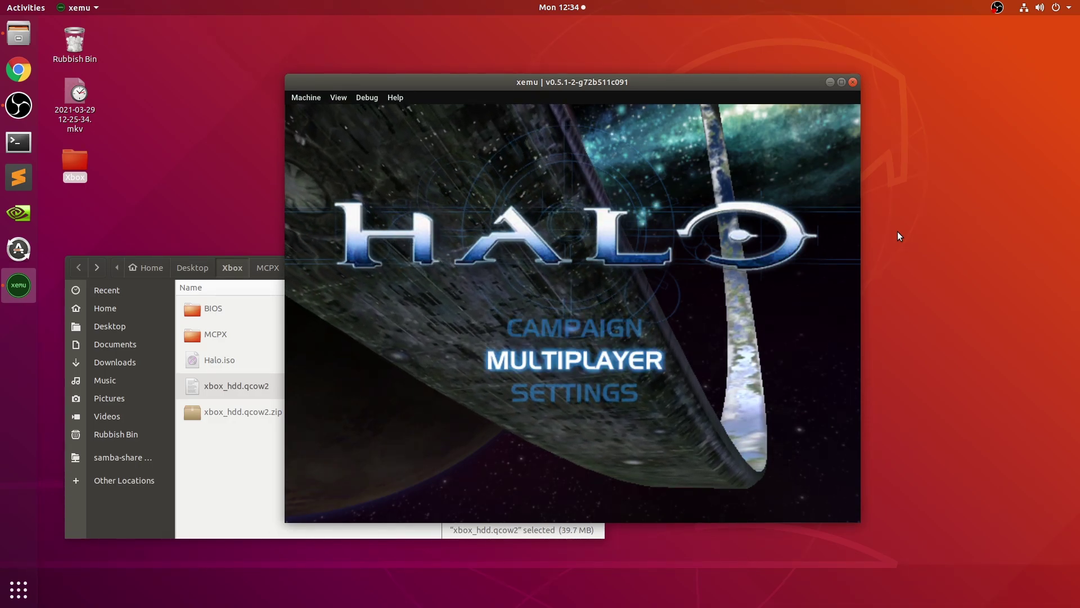
key(Down)
key(Return)
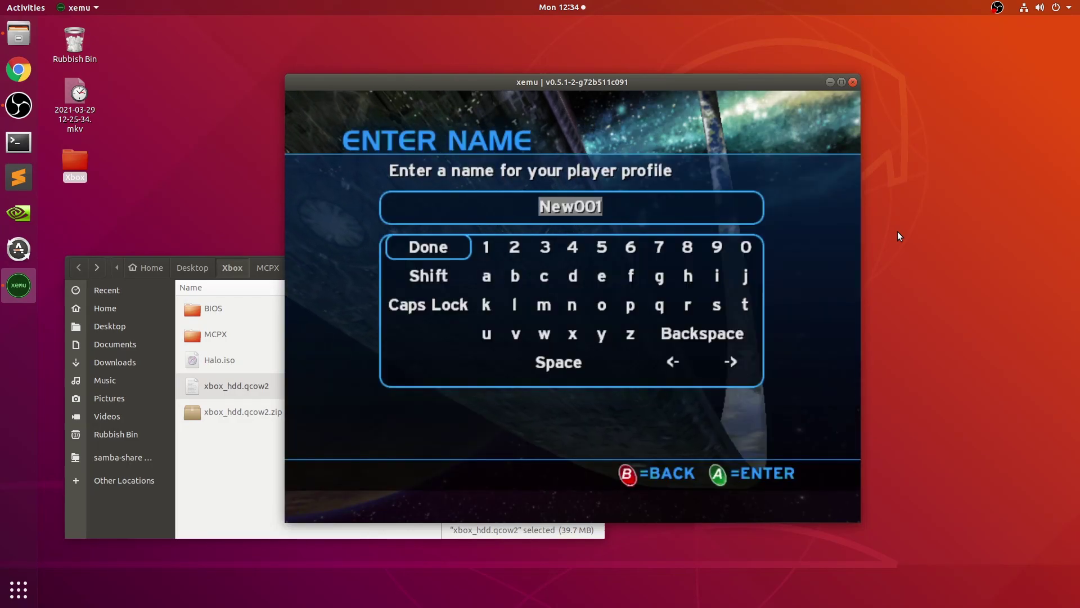
key(Return)
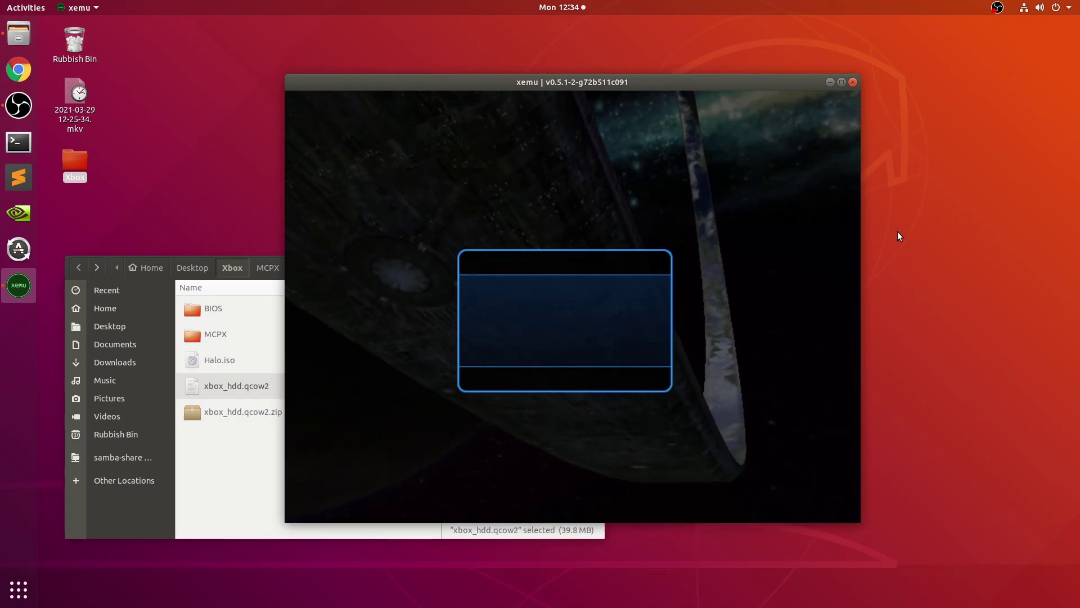
key(Return)
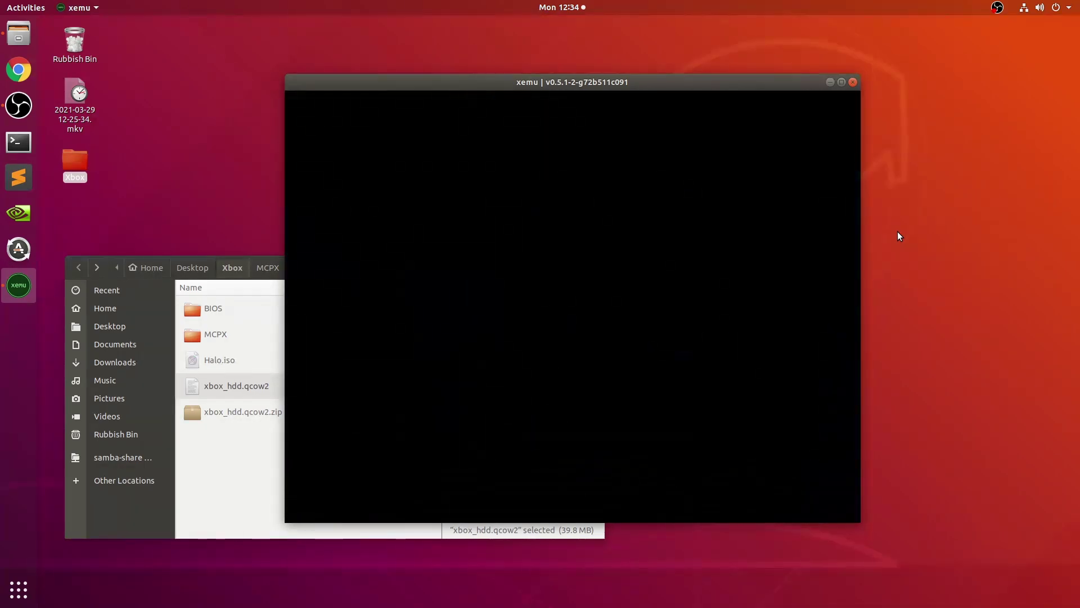
Briefly maximize and restore the emulator window, and open the game's pause menu during the Reveille scene
click(841, 82)
click(91, 37)
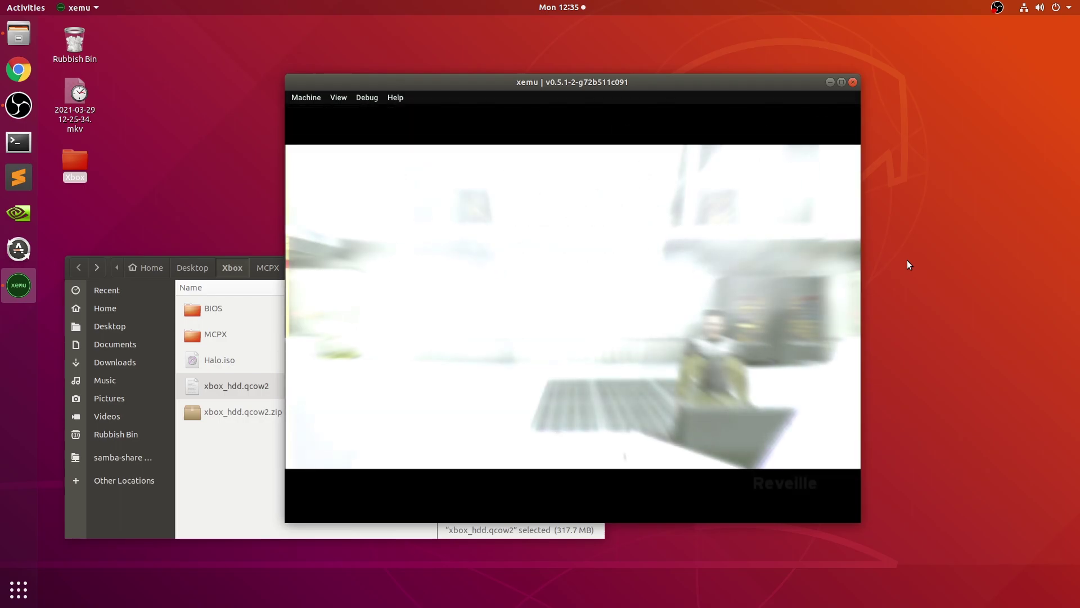
key(Return)
key(Return)
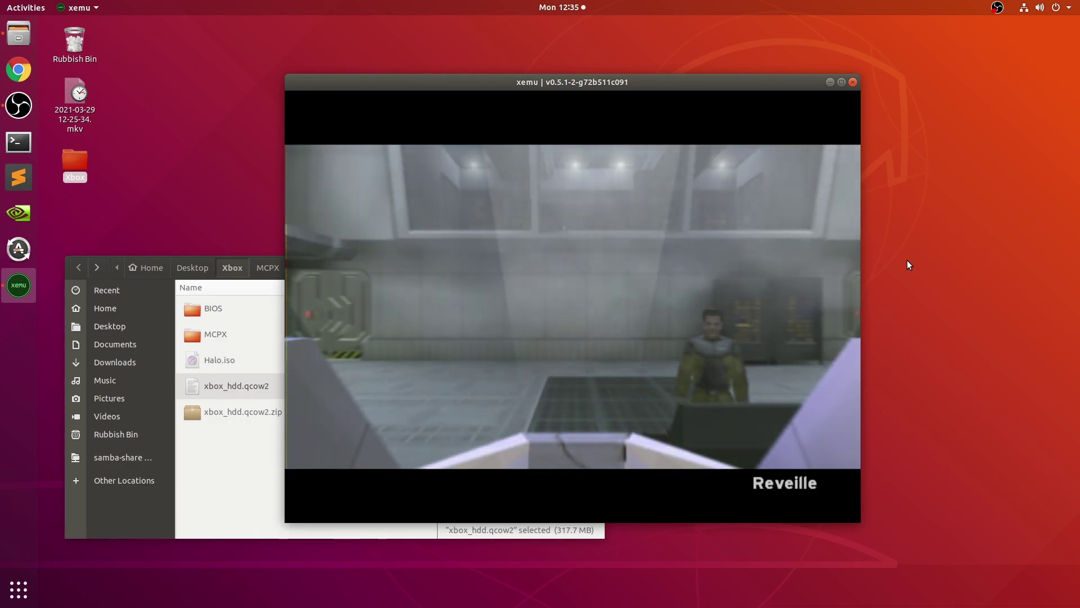
key(Return)
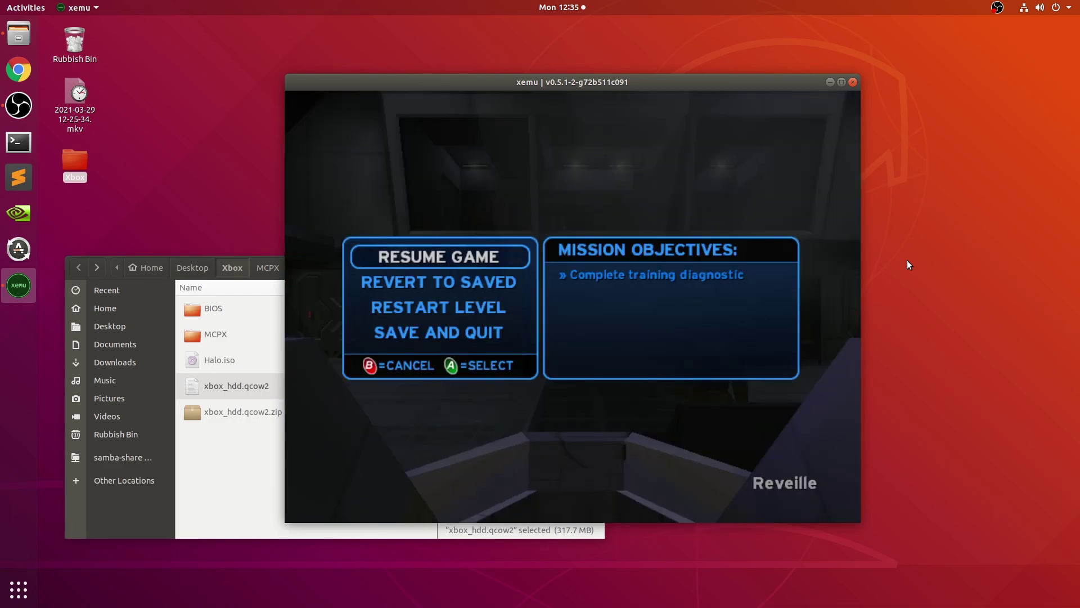